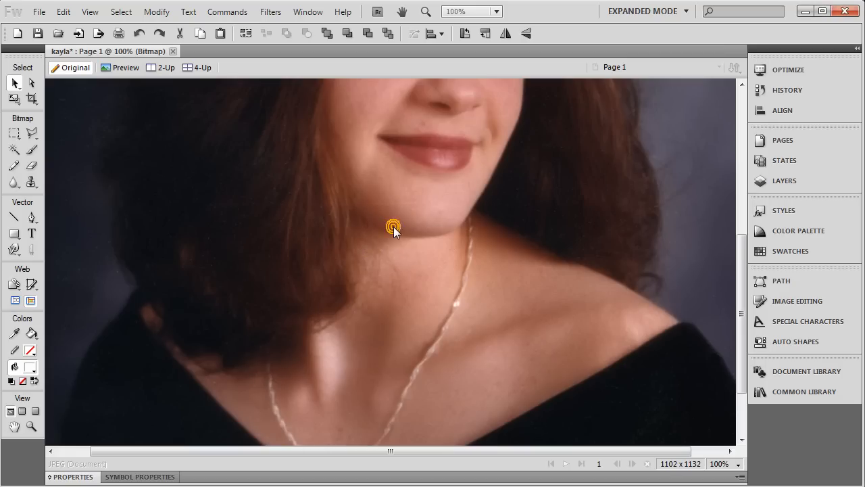
Draw a white 284 by 284 pixel square with the Rectangle tool over the chin and neck area of the photo
left_click(15, 238)
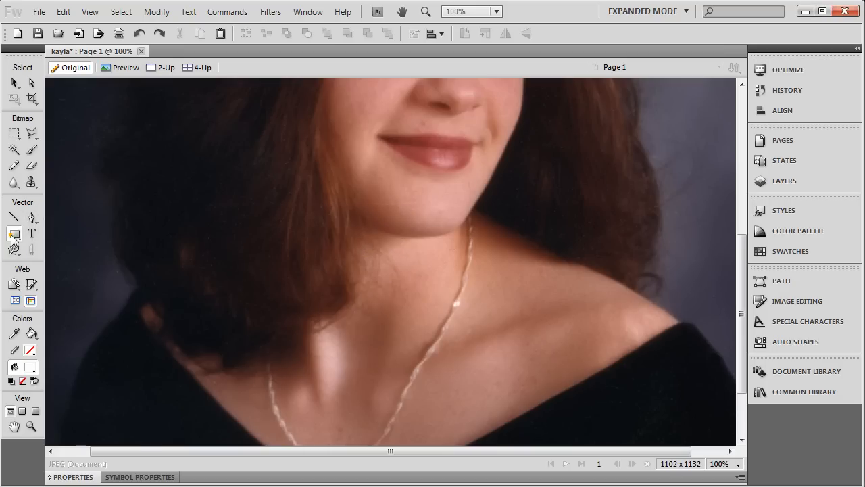
left_click(68, 243)
left_click_drag(280, 116, 465, 307)
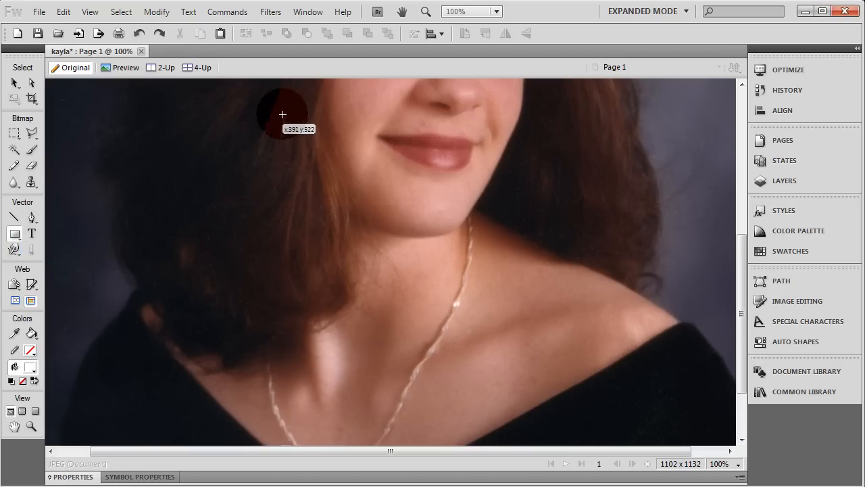
left_click_drag(592, 376, 598, 376)
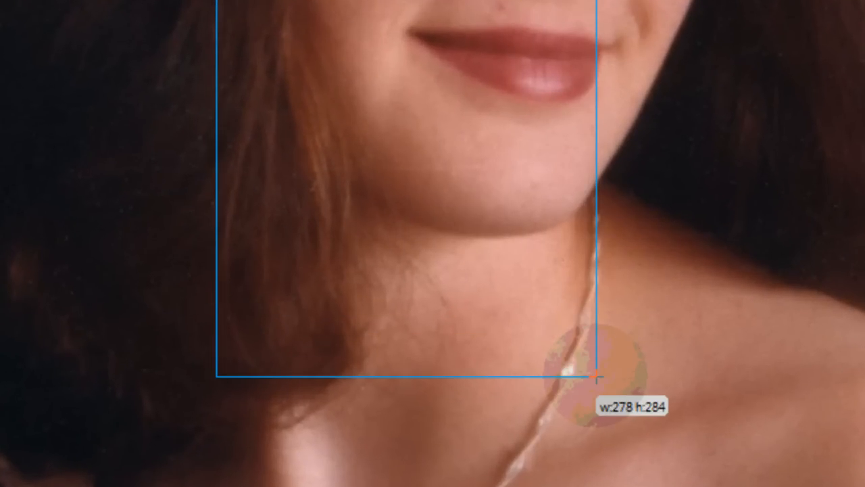
left_click_drag(597, 376, 604, 376)
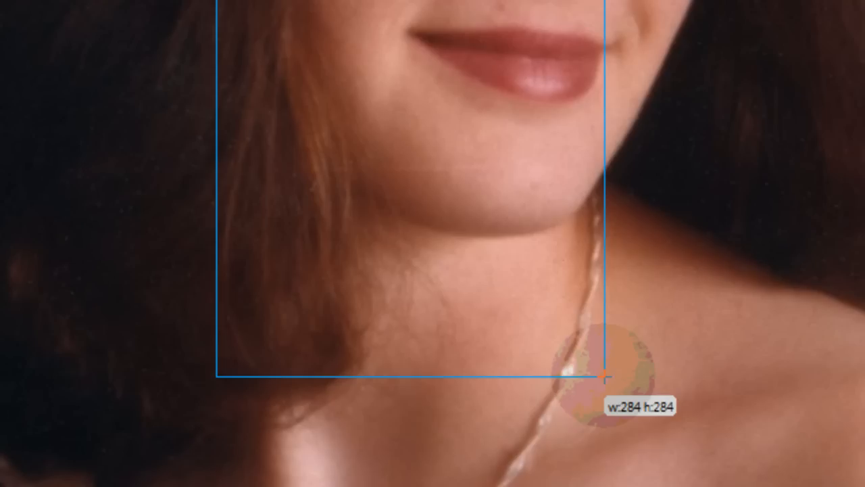
left_click_drag(605, 375, 604, 377)
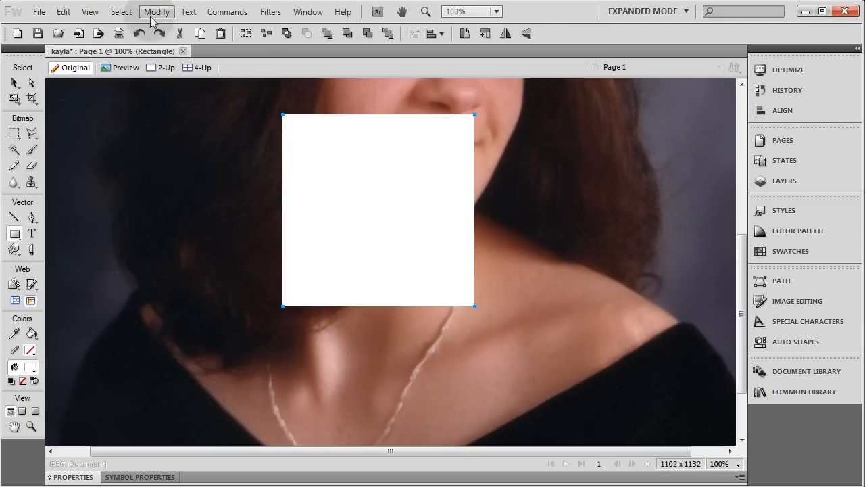
Turn off the tooltips and draw a test rectangle over the dark area beside the hair
left_click(90, 11)
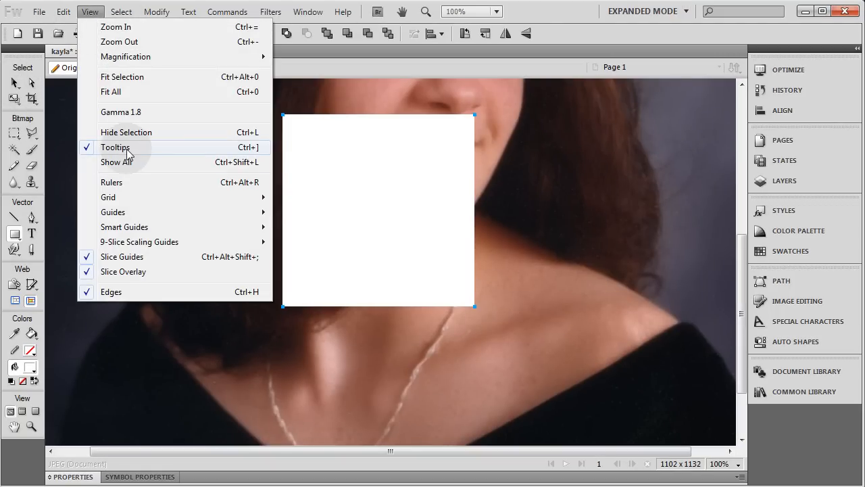
left_click(14, 83)
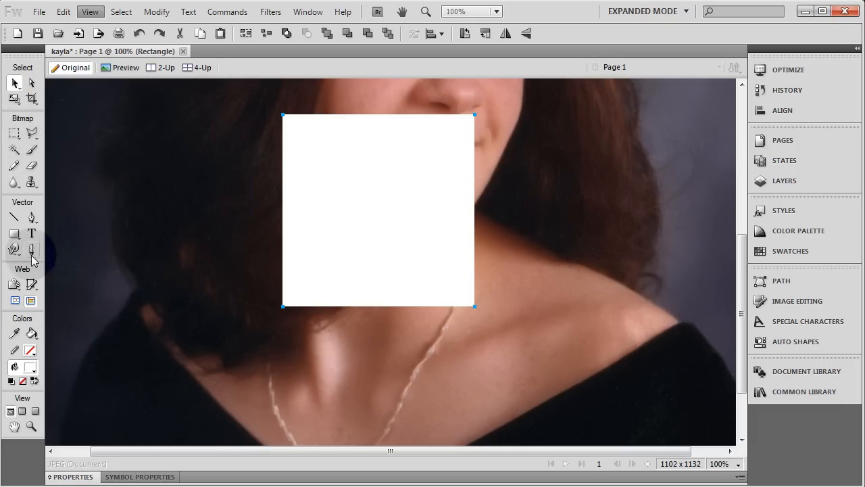
left_click(88, 11)
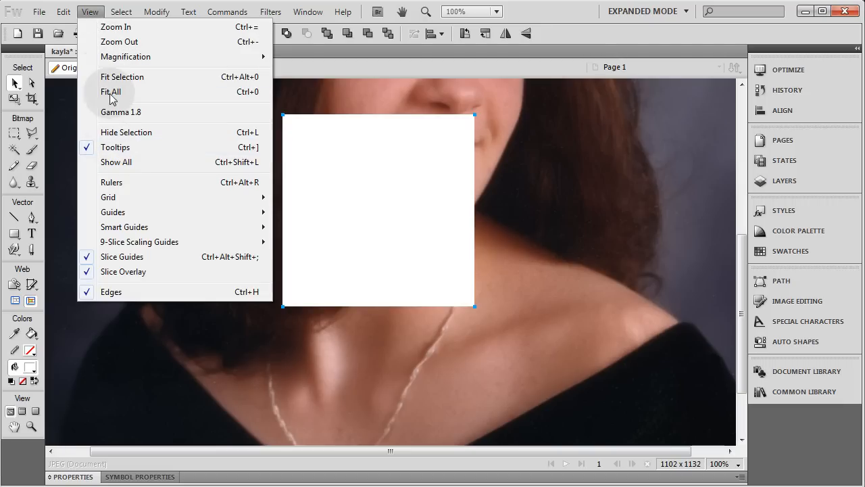
left_click(94, 15)
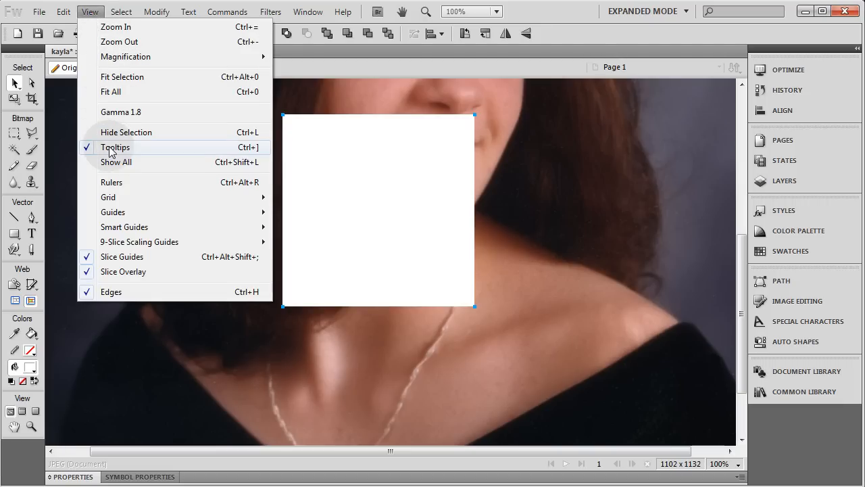
left_click(109, 150)
left_click(14, 233)
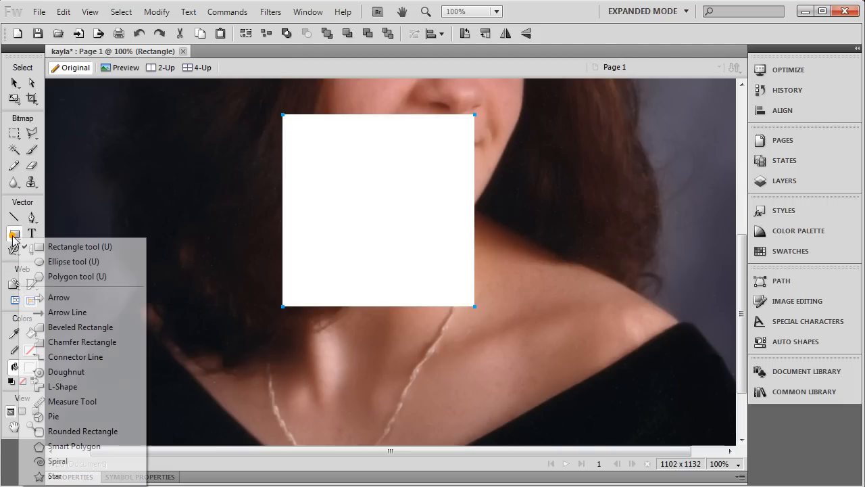
left_click(64, 248)
left_click_drag(74, 110, 231, 262)
Turn the tooltips back on and draw another, smaller test rectangle in the same area
left_click(92, 11)
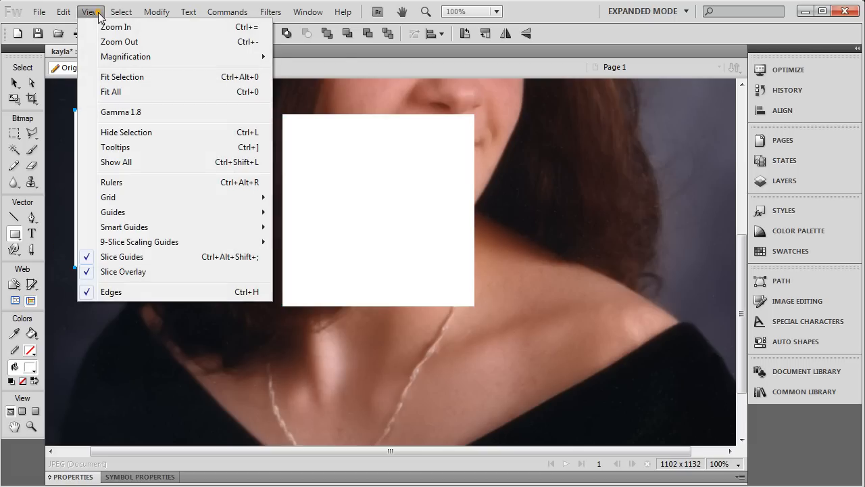
left_click(115, 146)
left_click_drag(115, 131, 195, 203)
Remove the test rectangles and move the white square slightly down and to the left, over the hair
left_click(13, 83)
left_click(113, 166)
left_click(435, 196)
left_click_drag(392, 166, 342, 178)
Draw a 260 by 192 pixel rectangle inside the upper part of the white square as the picture window
left_click(15, 233)
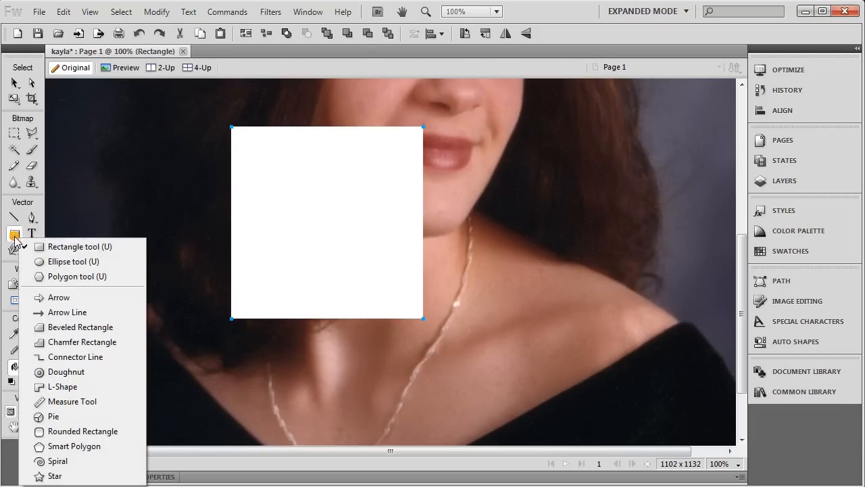
left_click(48, 248)
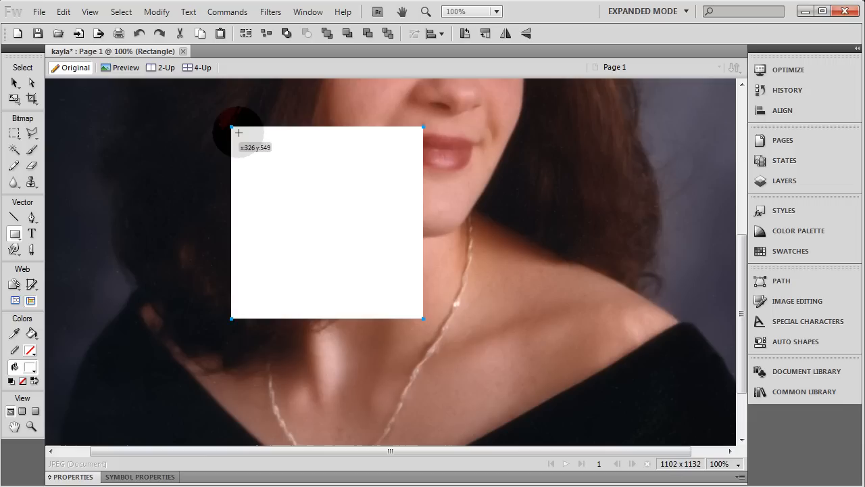
left_click_drag(240, 139, 418, 268)
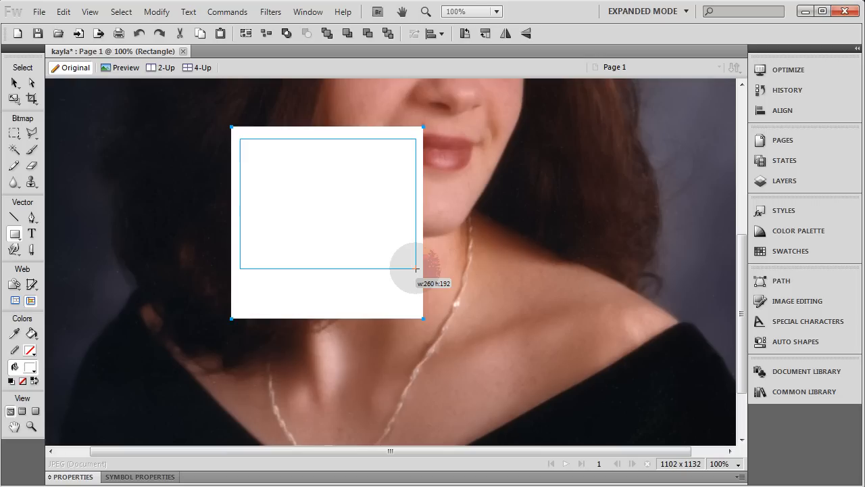
left_click_drag(416, 268, 415, 269)
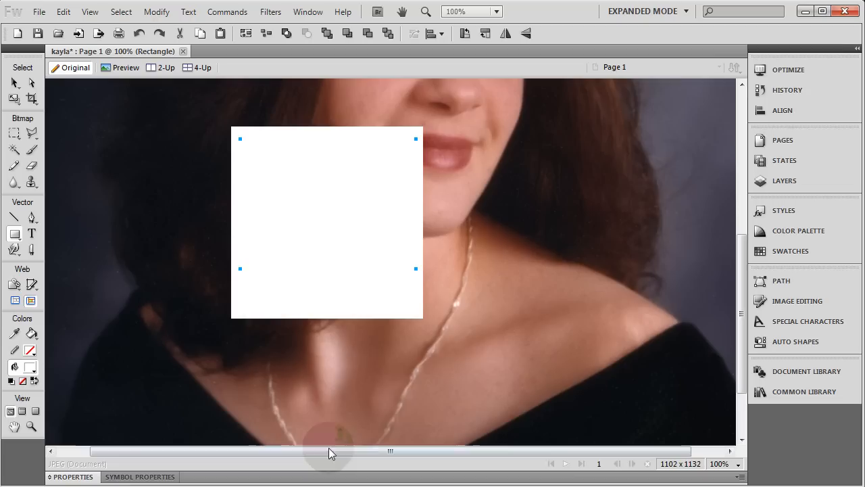
Fill the inner rectangle with solid black and nudge it to X 327, Y 557
left_click(281, 479)
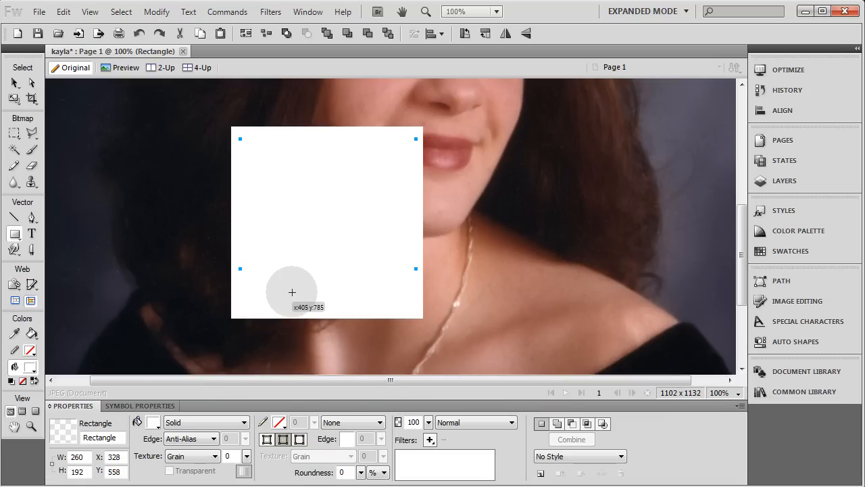
left_click(153, 423)
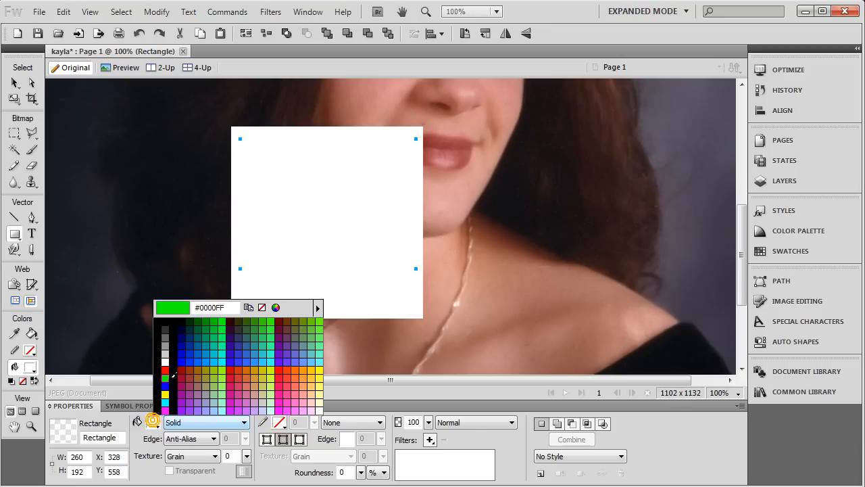
left_click(173, 329)
left_click(16, 83)
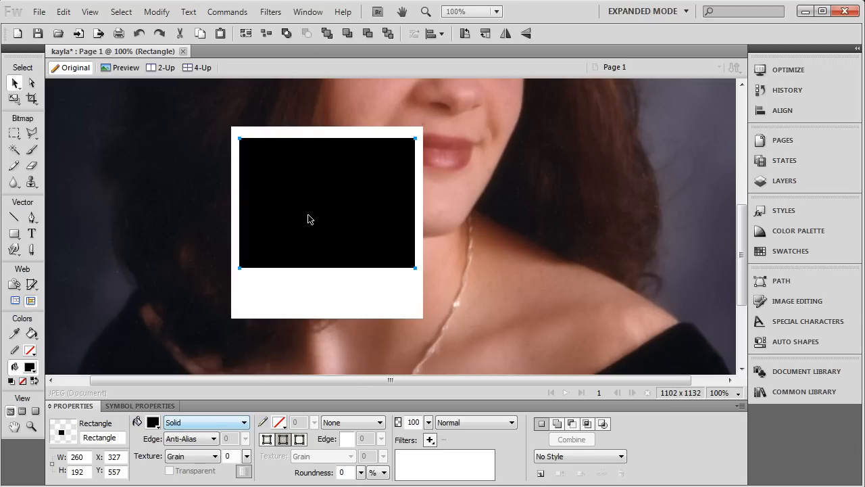
Zoom out to 33% so the whole photo is in view, and deselect everything
left_click(183, 219)
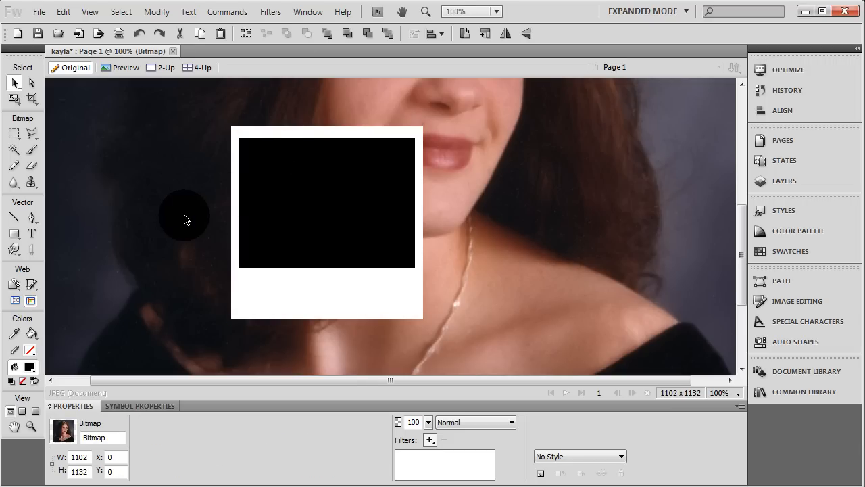
key("ctrl+minus")
scroll(185, 220, "up", 2)
scroll(186, 220, "down", 8)
scroll(185, 220, "up", 6)
scroll(185, 219, "down", 2)
scroll(185, 216, "down", 3)
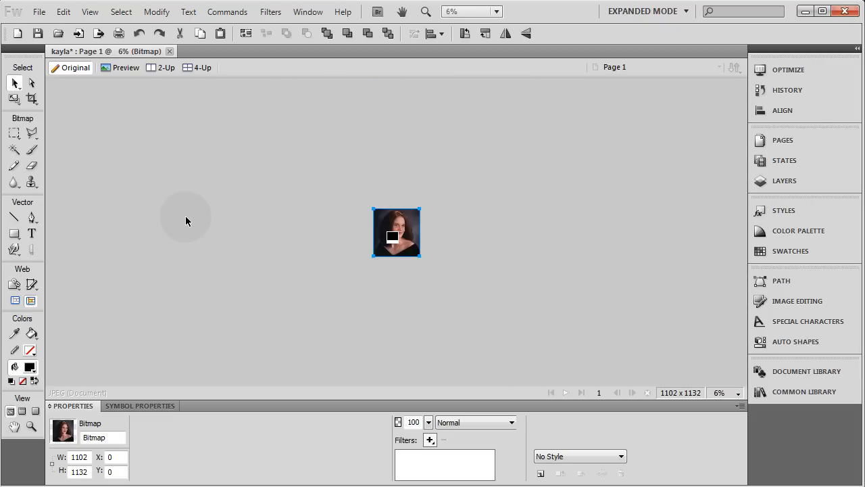
scroll(186, 221, "up", 8)
scroll(188, 225, "down", 4)
scroll(189, 225, "up", 1)
scroll(176, 210, "down", 1)
left_click(160, 196)
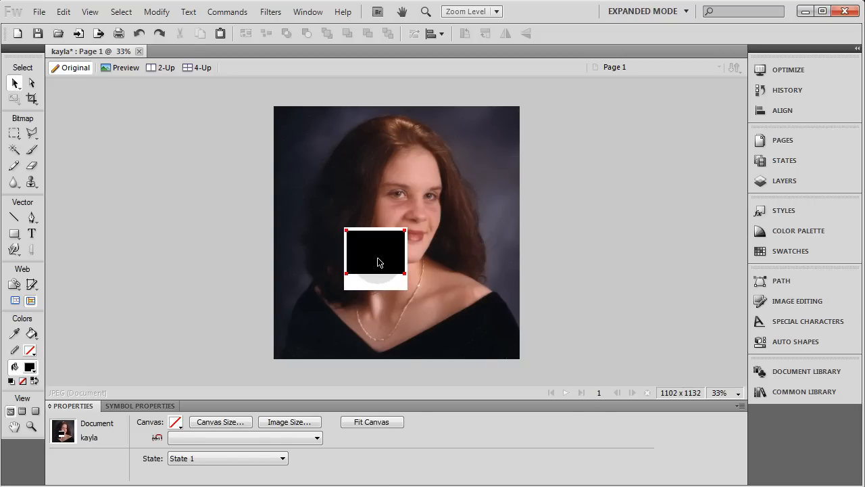
Select the black rectangle together with the white square and combine their paths with Punch to cut out the window
left_click(378, 263)
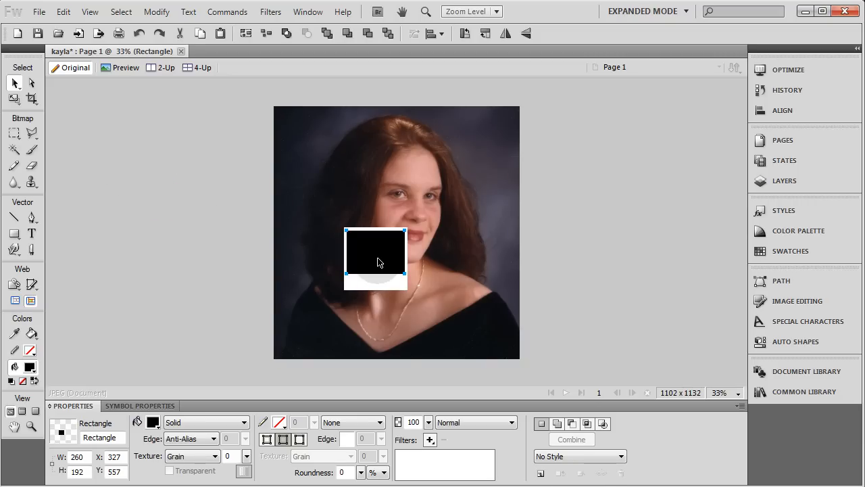
left_click(372, 287, "shift")
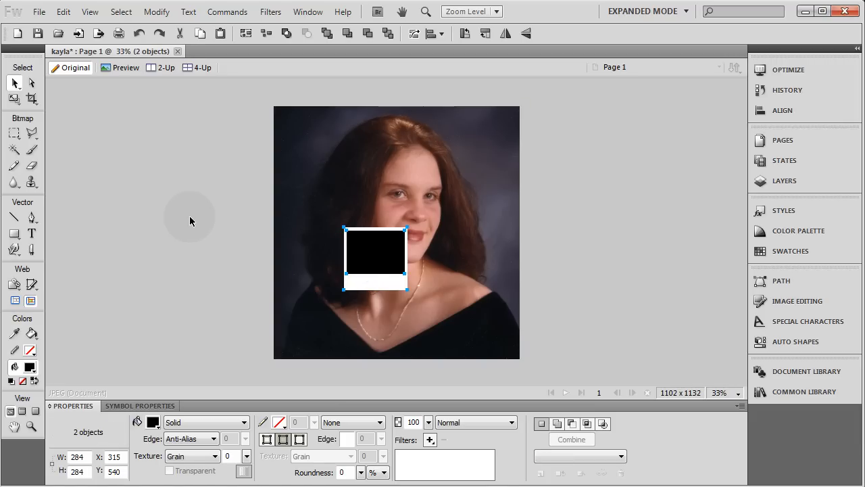
key("ctrl+equal")
key("ctrl+equal")
key("ctrl+equal")
key("ctrl+equal")
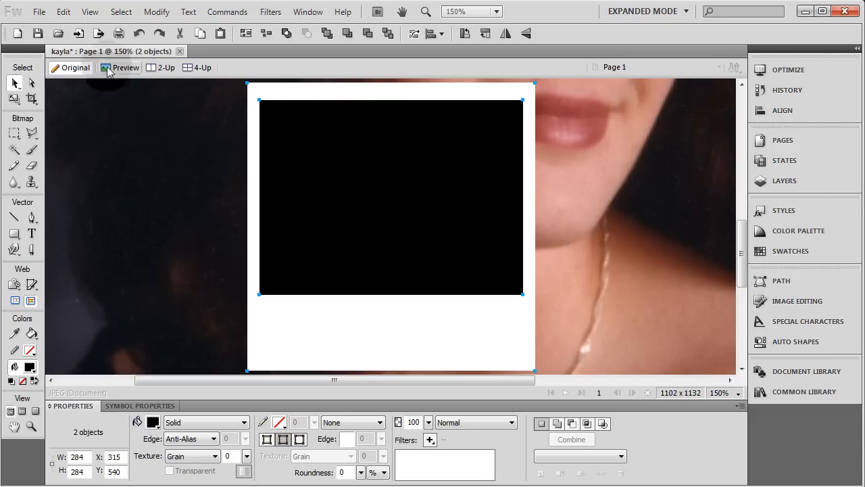
left_click(156, 11)
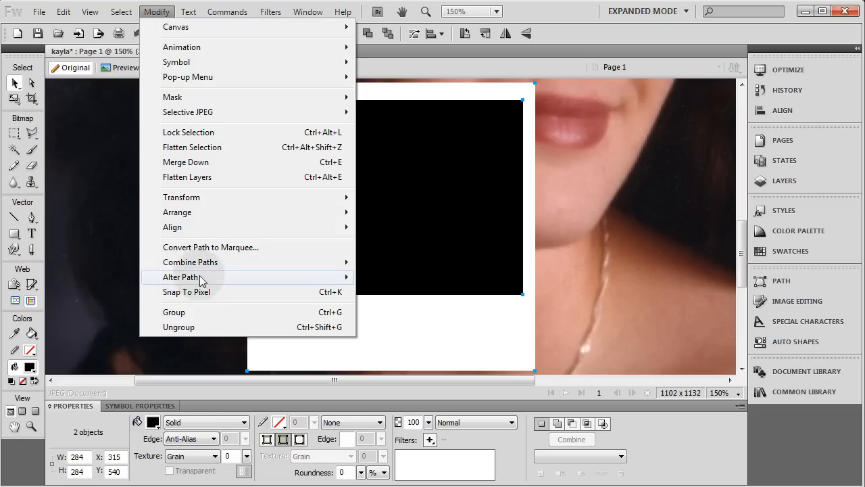
mouse_move(225, 268)
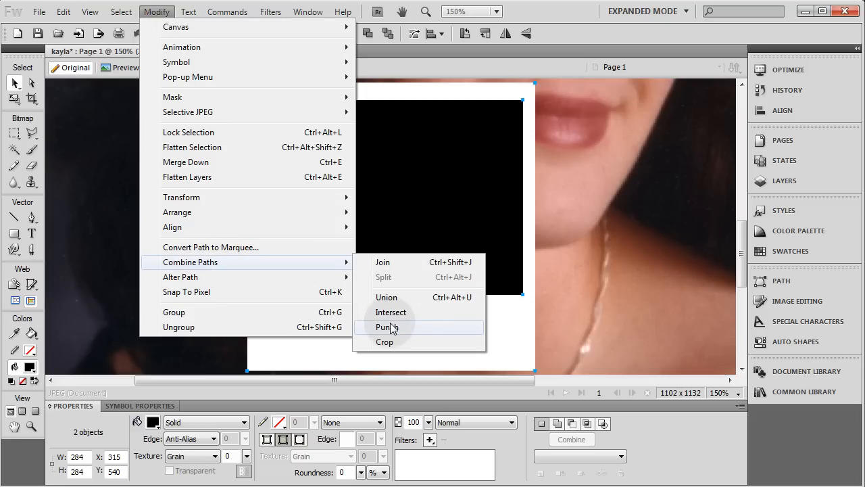
left_click(391, 329)
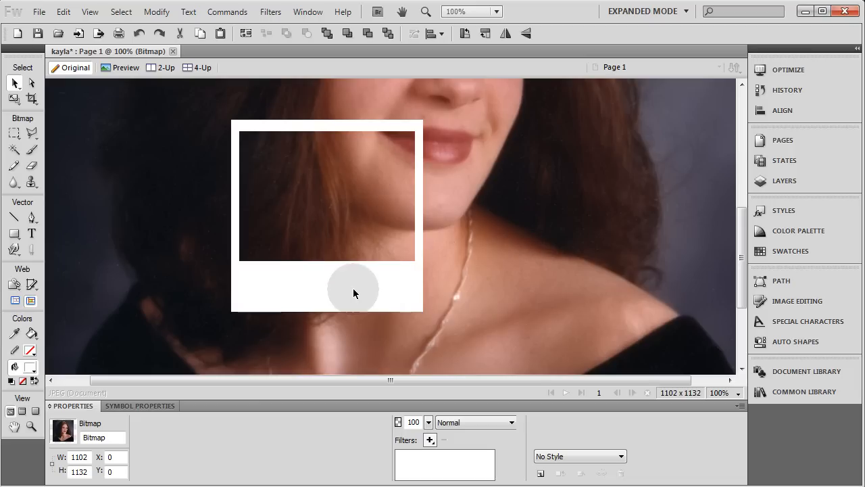
Move the white frame to X 345, Y 566 and rotate it clockwise with the Scale tool to tilt it
left_click(353, 290)
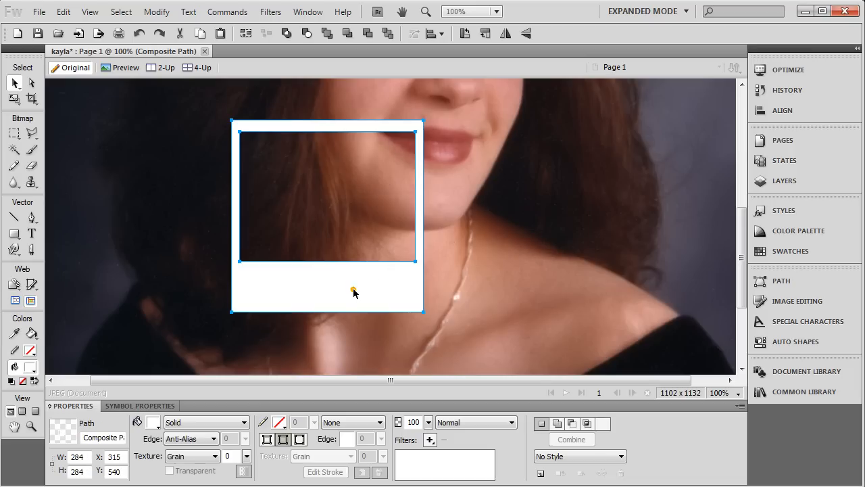
left_click_drag(354, 299, 368, 313)
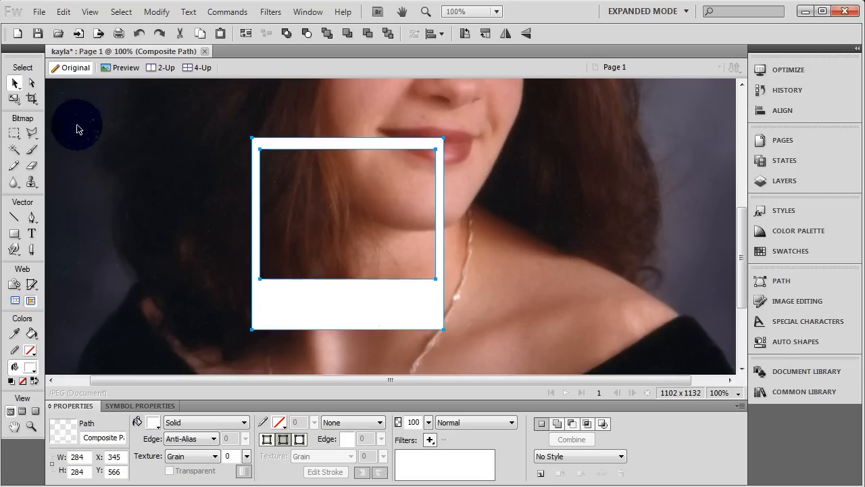
left_click(17, 102)
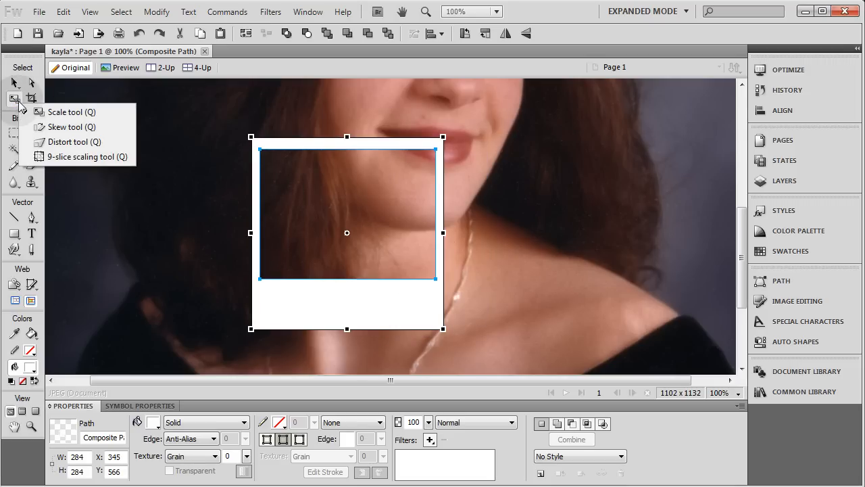
left_click(69, 114)
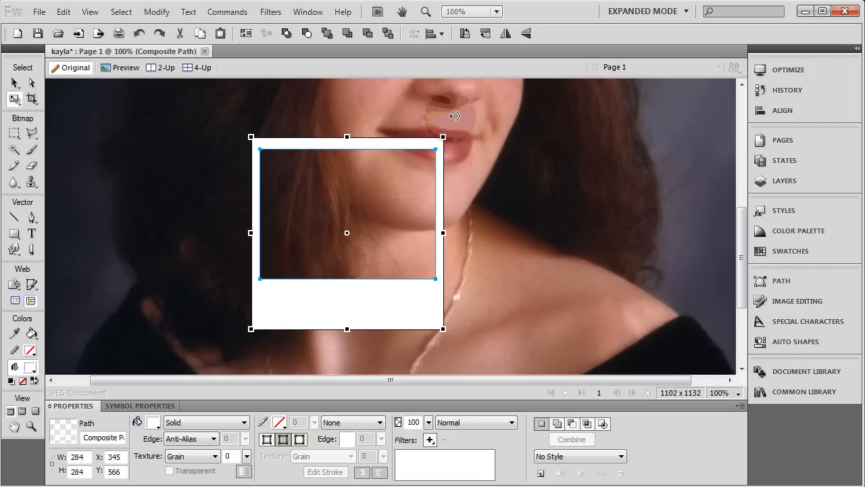
left_click_drag(454, 116, 555, 156)
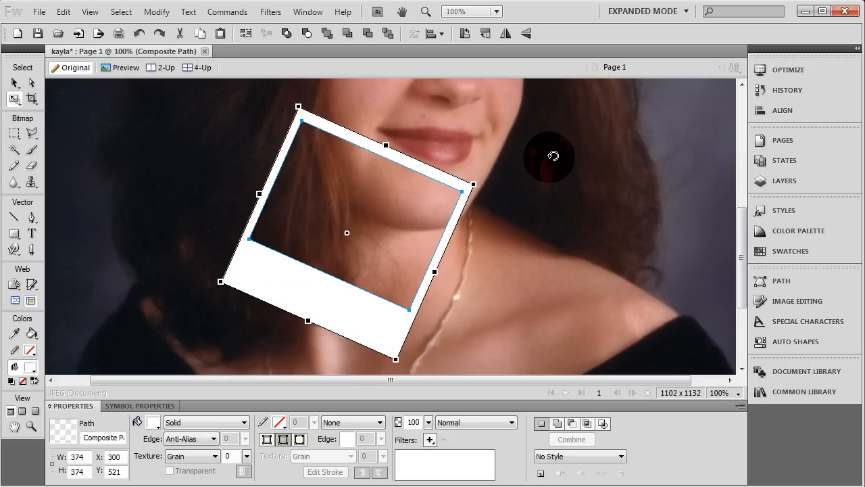
Move the tilted frame to X 177, Y 498 over the hair and deselect it
left_click(13, 82)
left_click_drag(269, 269, 184, 255)
scroll(154, 270, "up", 1)
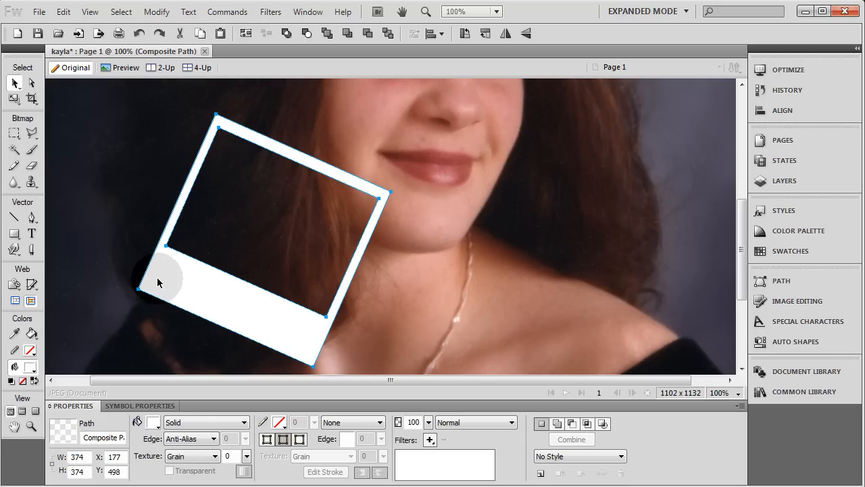
key("ctrl+minus")
key("ctrl+minus")
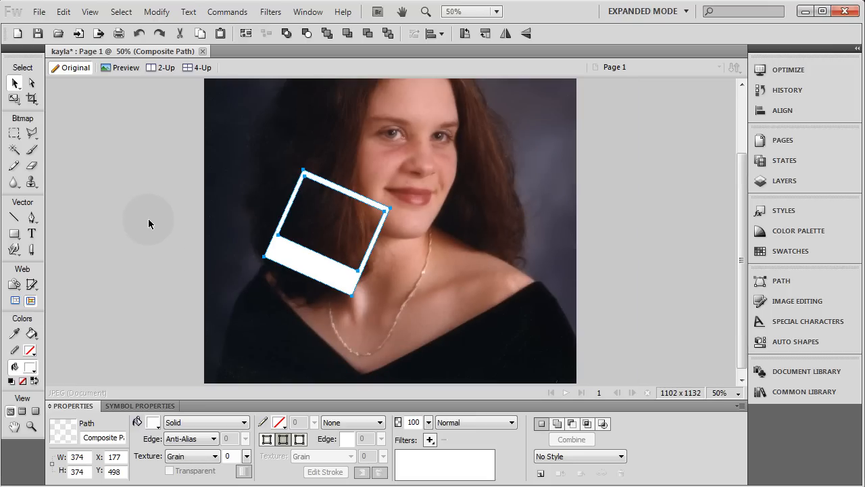
key("ctrl+d")
scroll(147, 224, "up", 1)
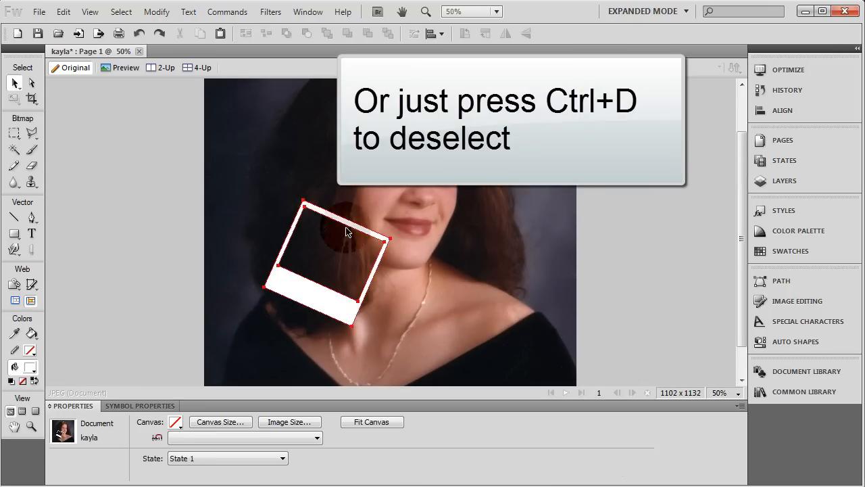
Check which object is active by selecting the white composite path frame and the portrait bitmap in turn, and deselect everything
scroll(131, 188, "up", 2)
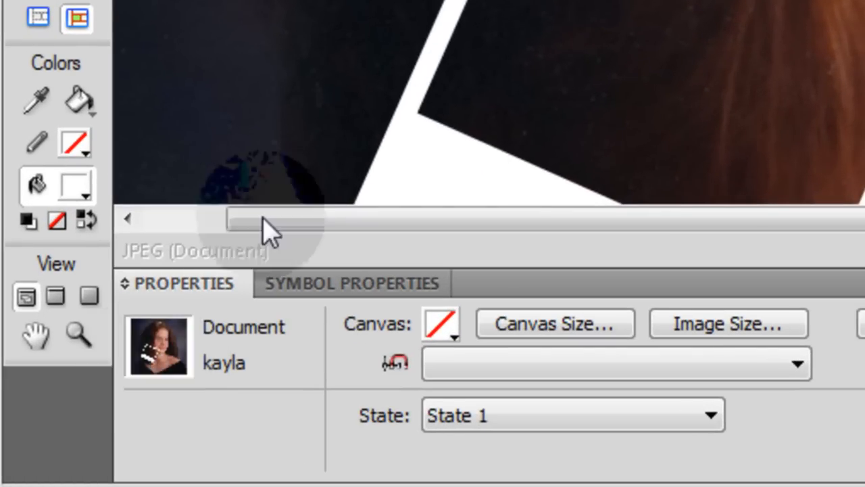
left_click(342, 146)
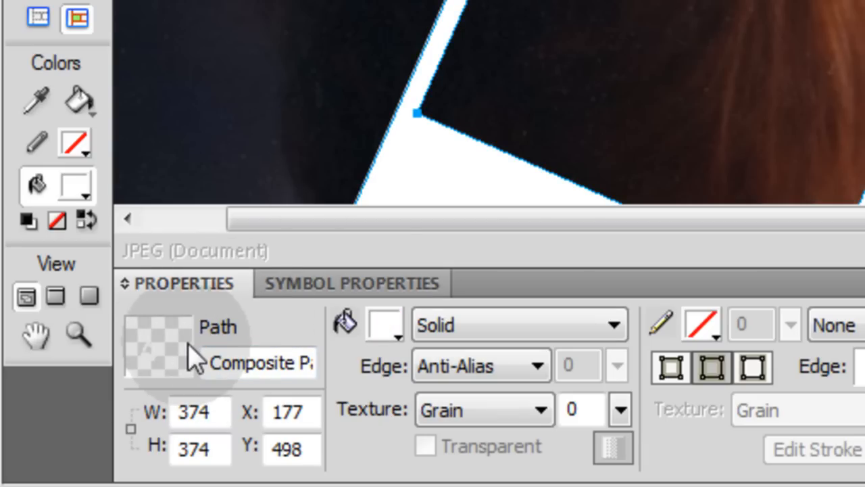
key("ctrl+minus")
key("ctrl+minus")
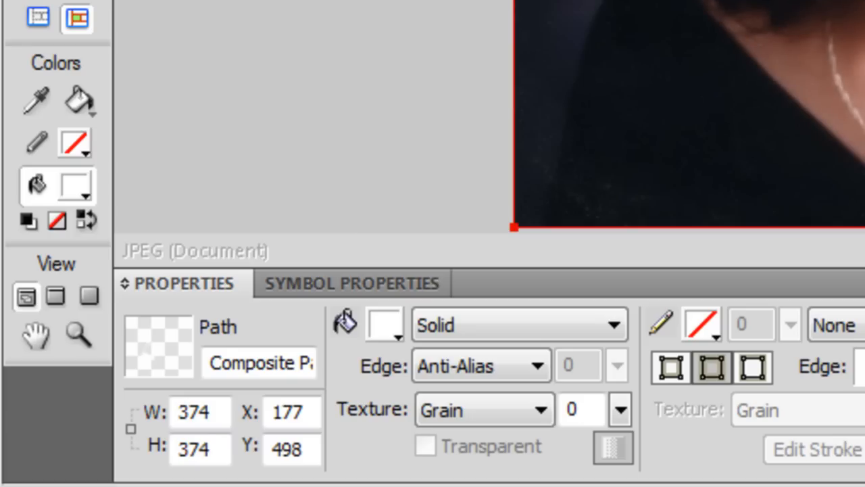
left_click(690, 101)
key("ctrl+plus")
key("ctrl+plus")
key("ctrl+minus")
key("ctrl+minus")
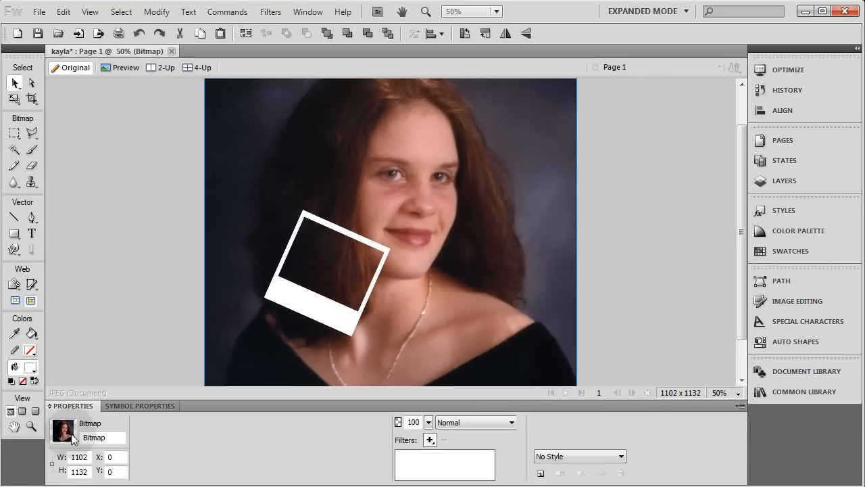
key("ctrl+minus")
left_click(144, 246)
Select the portrait photo bitmap and activate the Polygon Lasso tool
key("ctrl+plus")
key("ctrl+plus")
key("ctrl+plus")
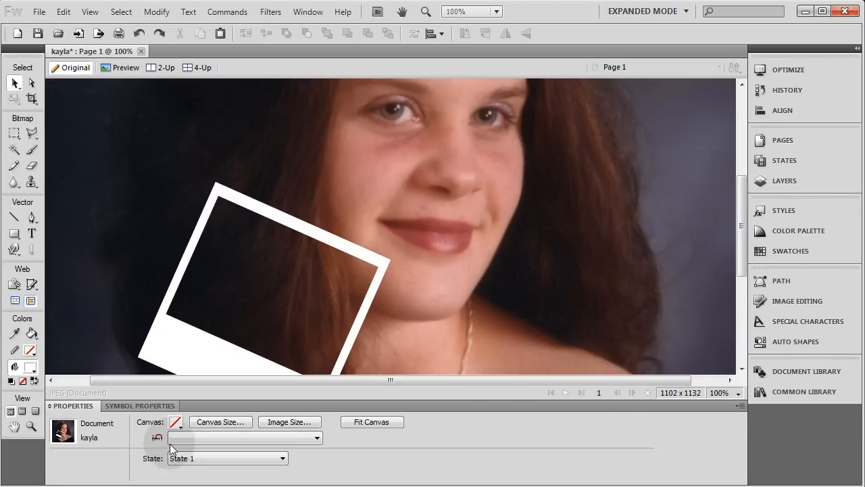
left_click_drag(227, 377, 105, 338)
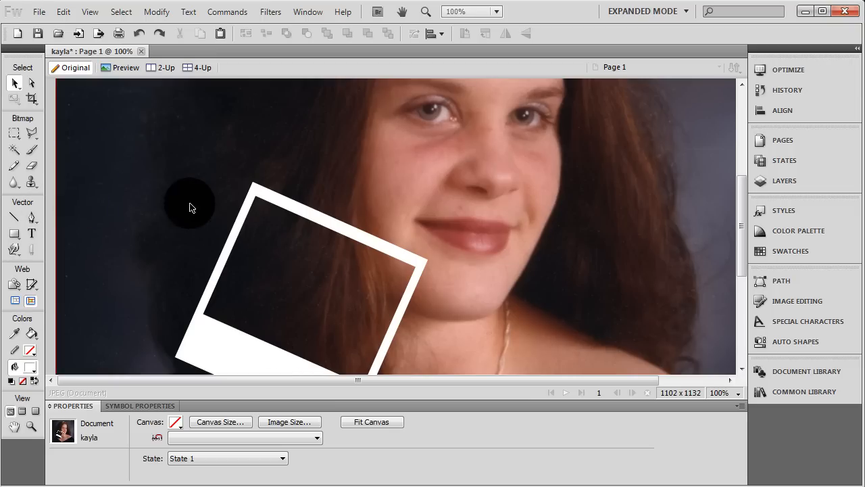
scroll(416, 173, "down", 2)
left_click(550, 218)
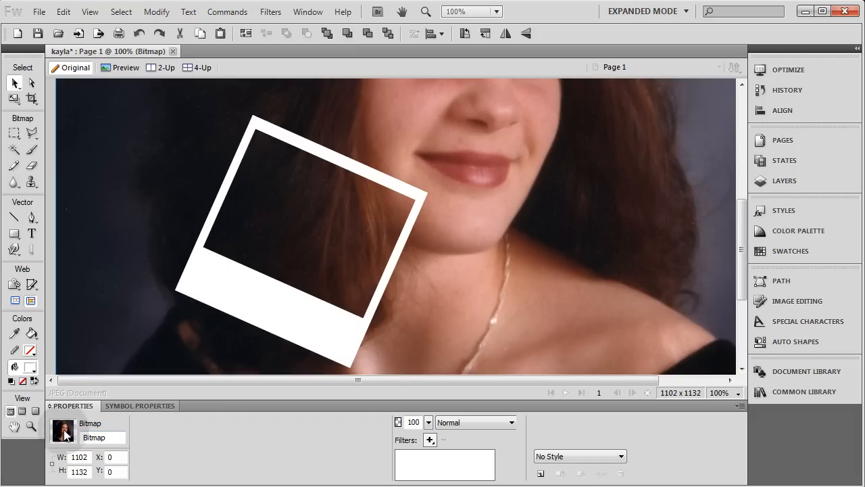
left_click(34, 135)
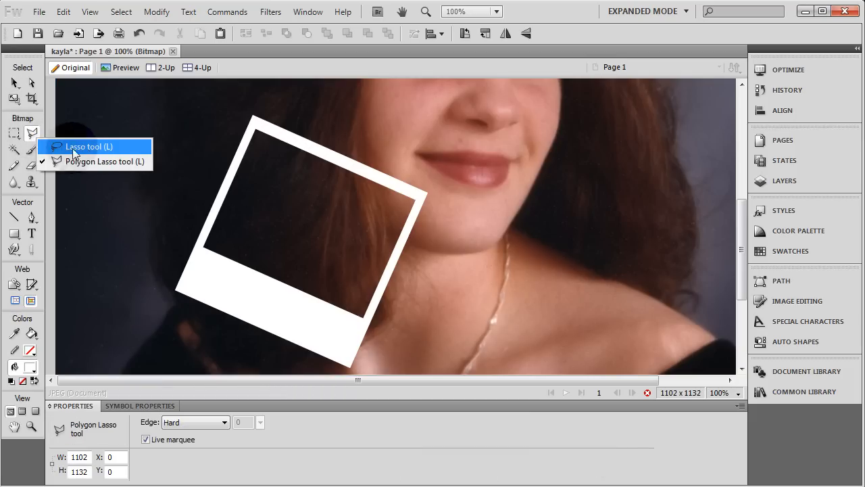
left_click(85, 148)
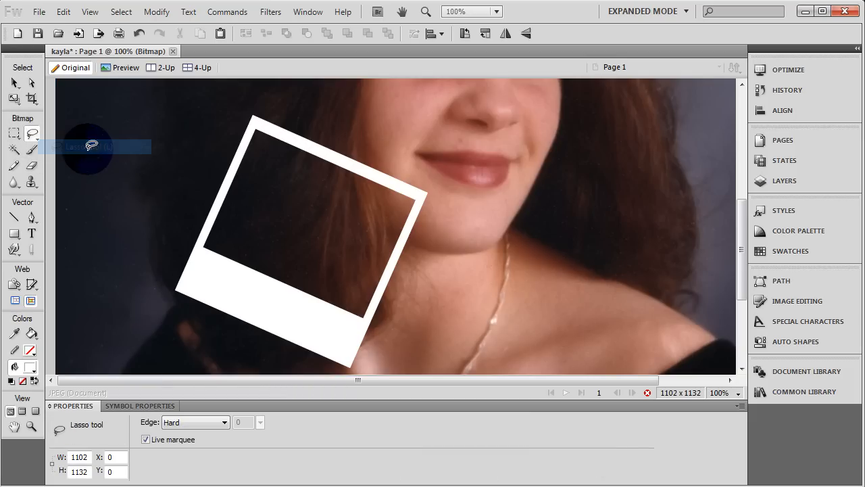
left_click(35, 138)
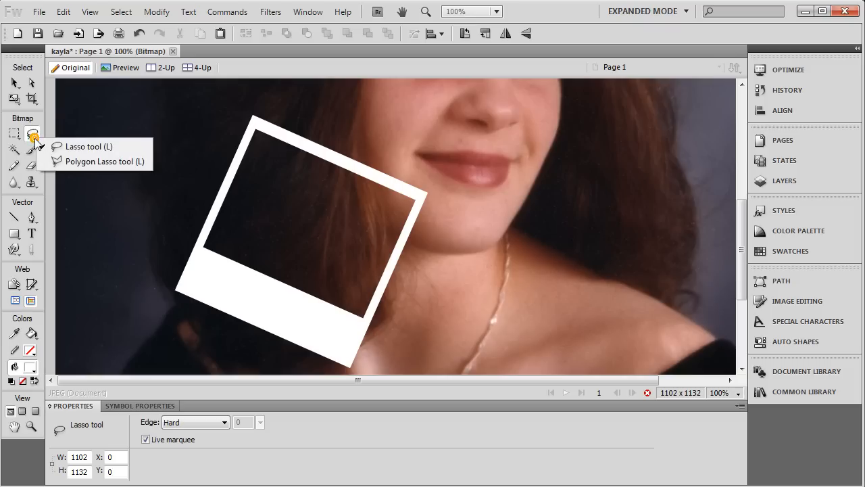
left_click(81, 161)
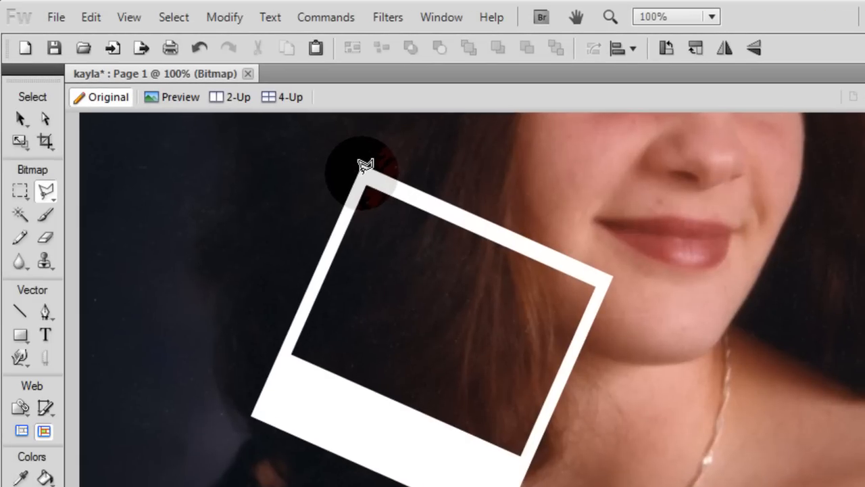
Trace the tilted frame's window with the Polygon Lasso along the middle of its white border, closing the outline at the starting corner
left_click(365, 165)
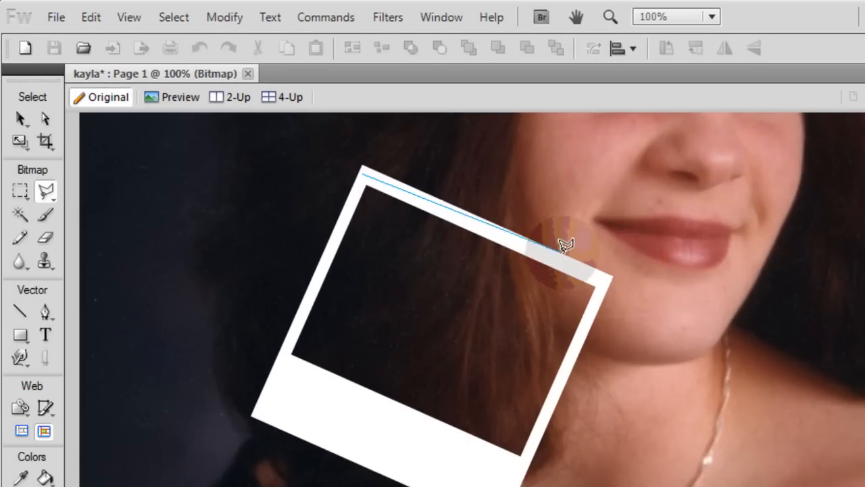
left_click(604, 274)
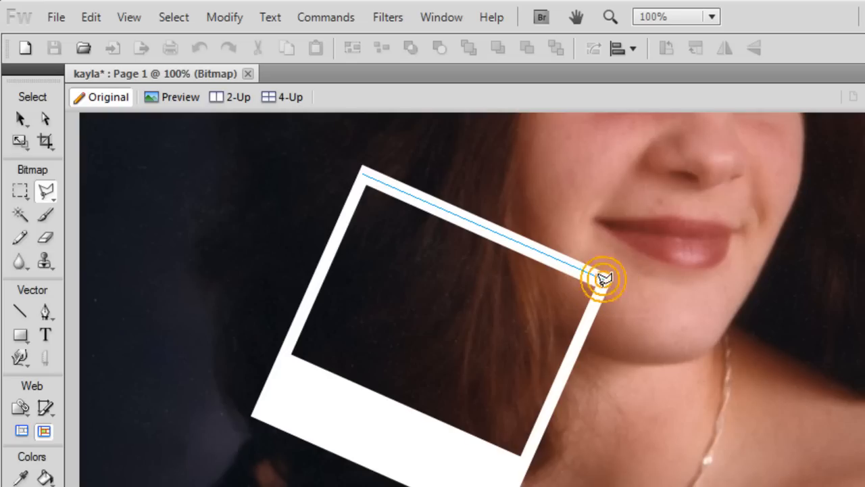
left_click(520, 465)
left_click(280, 361)
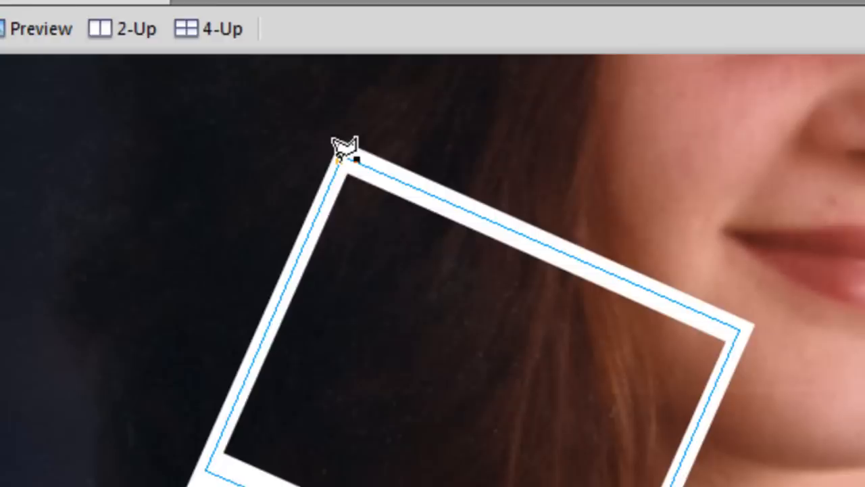
left_click(309, 125)
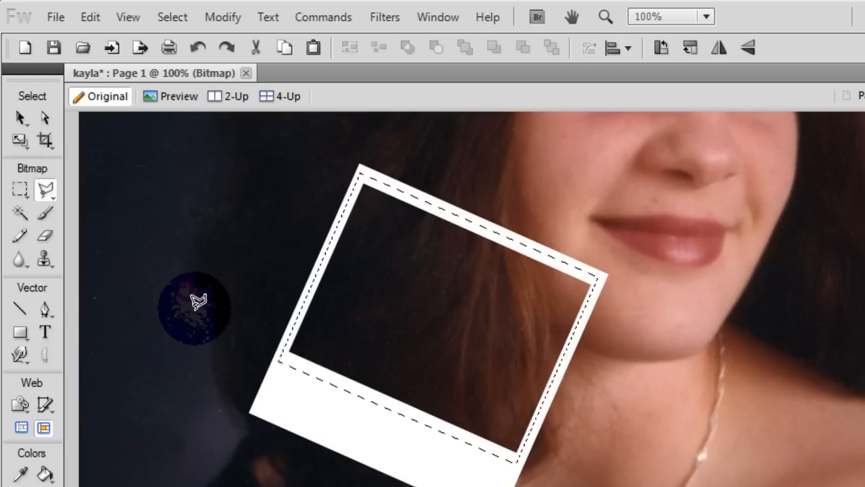
Clear the lasso marquee and paste a copy of the lassoed photo area in place behind the tilted frame
key("ctrl+d")
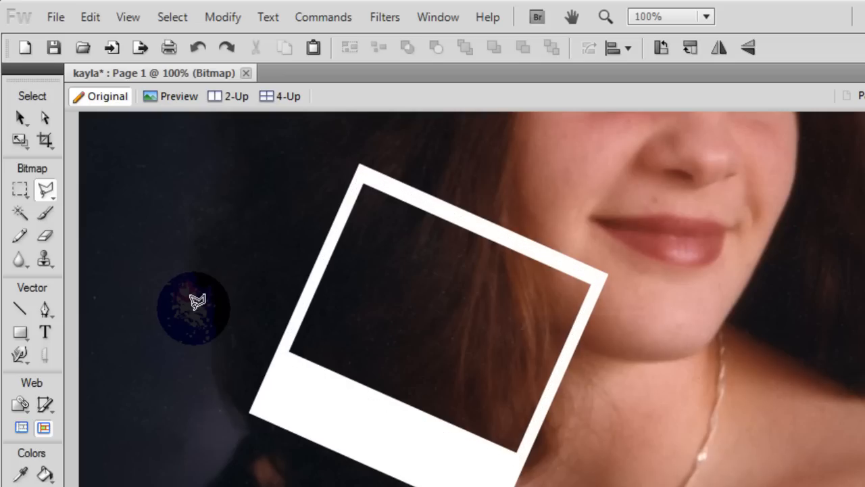
left_click(17, 116)
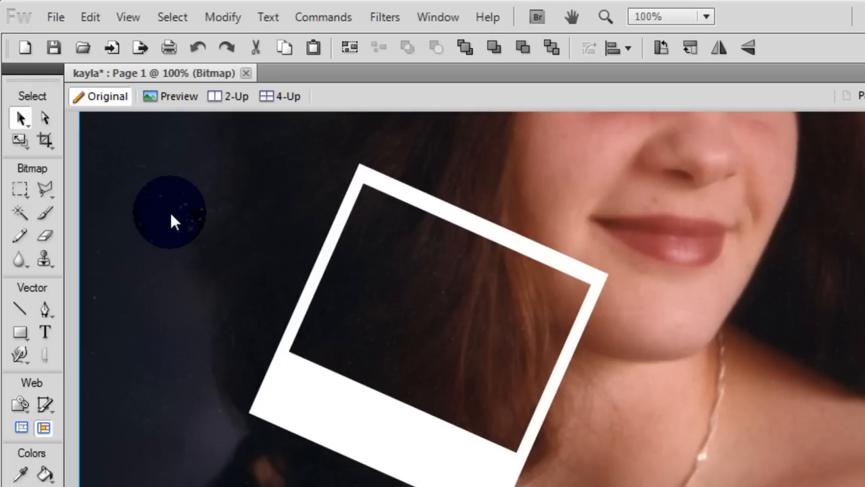
key("ctrl+v")
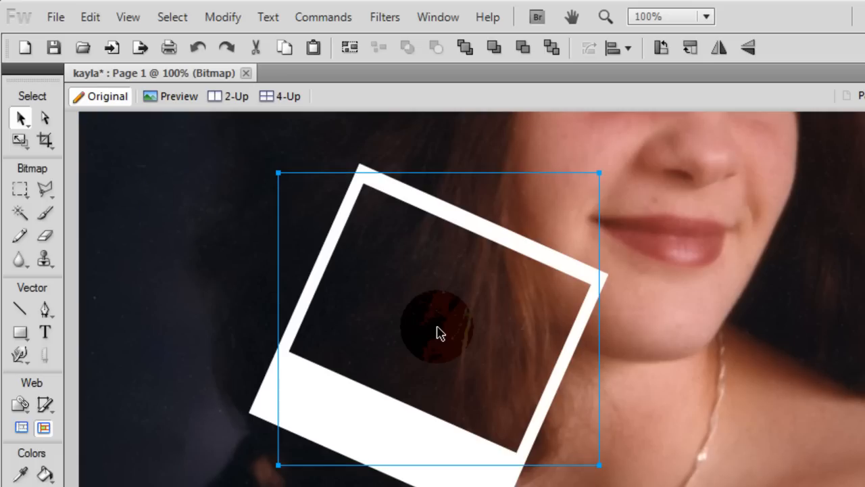
Try moving the pasted photo piece out of the tilted frame, and undo the move
left_click_drag(438, 333, 729, 381)
key("ctrl+z")
key("ctrl+z")
Duplicate the tilted white frame beside the original and rotate the copy counter-clockwise with the Scale tool
left_click(282, 404)
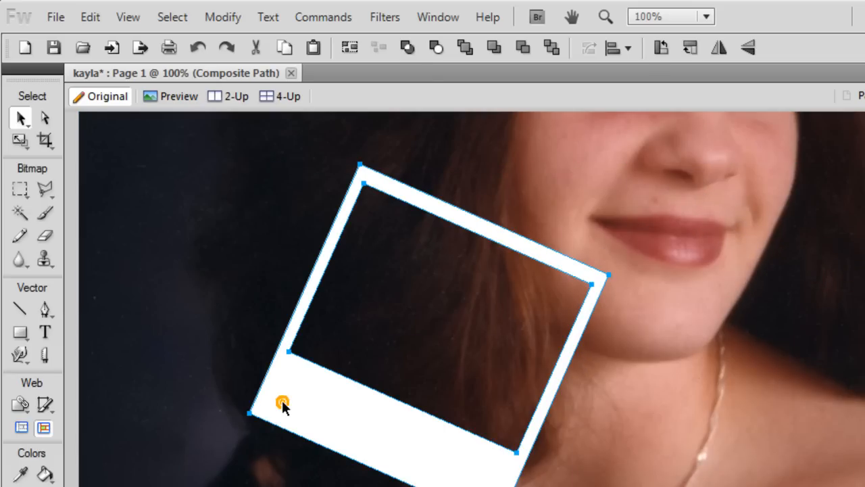
left_click_drag(282, 403, 614, 370)
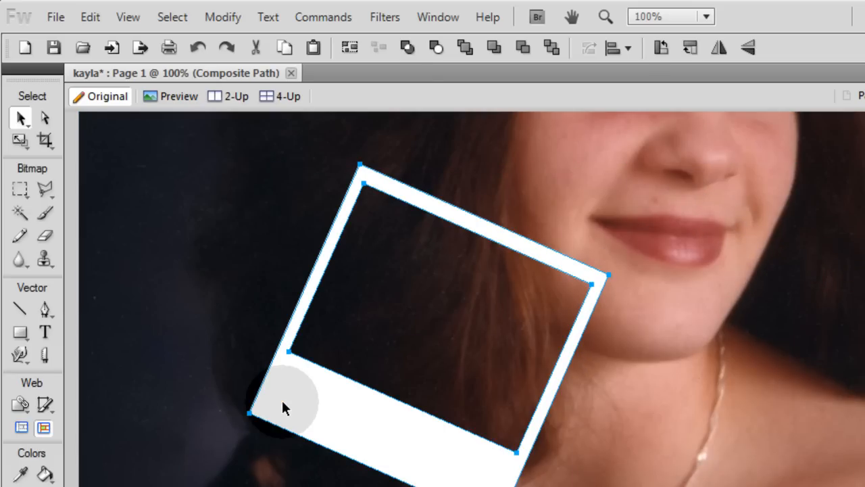
scroll(596, 362, "up", 3)
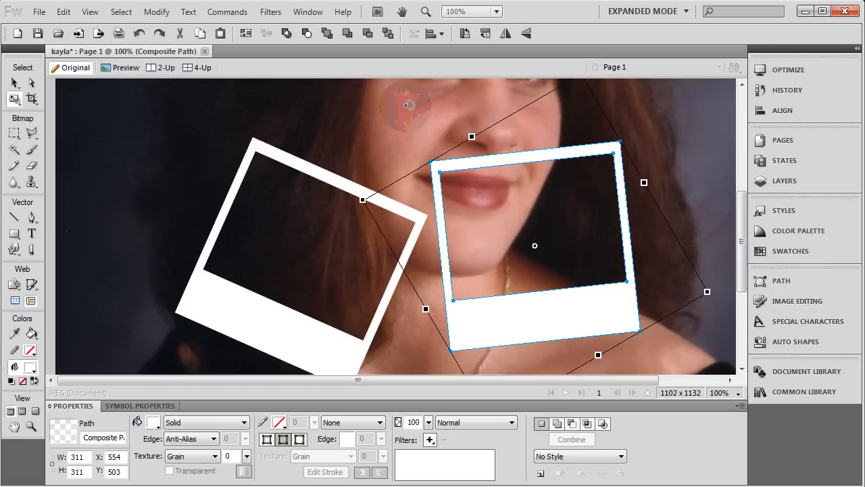
left_click_drag(406, 107, 380, 108)
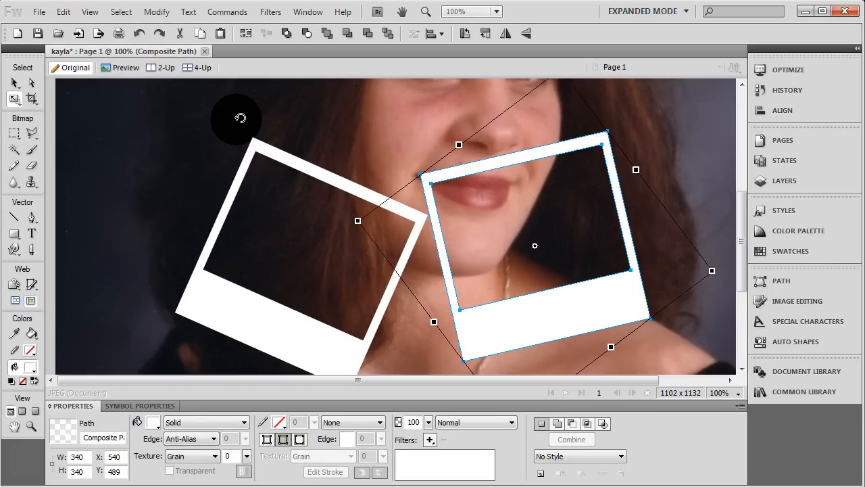
Move the second frame over the face to X 567, Y 312 and deselect it
scroll(433, 304, "up", 3)
left_click_drag(433, 304, 442, 184)
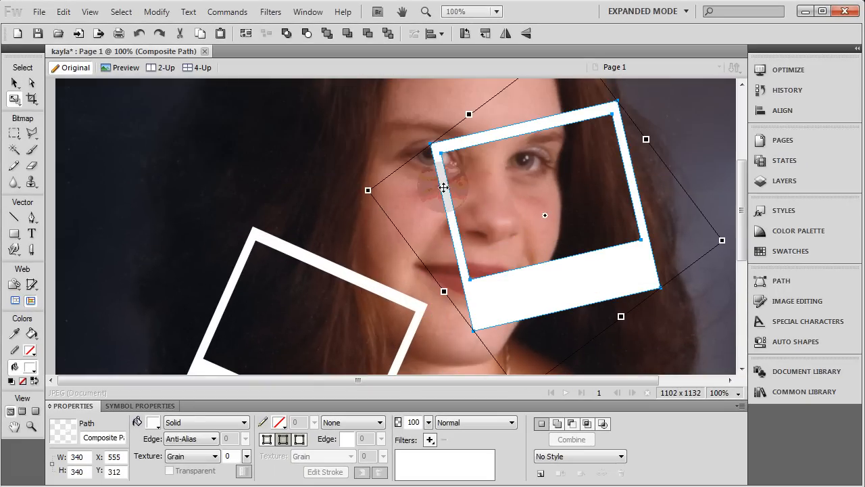
left_click_drag(489, 297, 496, 296)
scroll(129, 172, "up", 1)
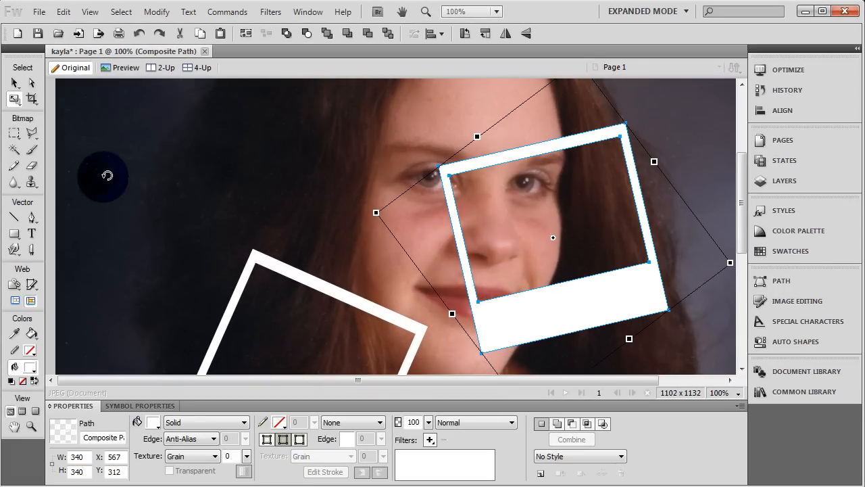
left_click(13, 84)
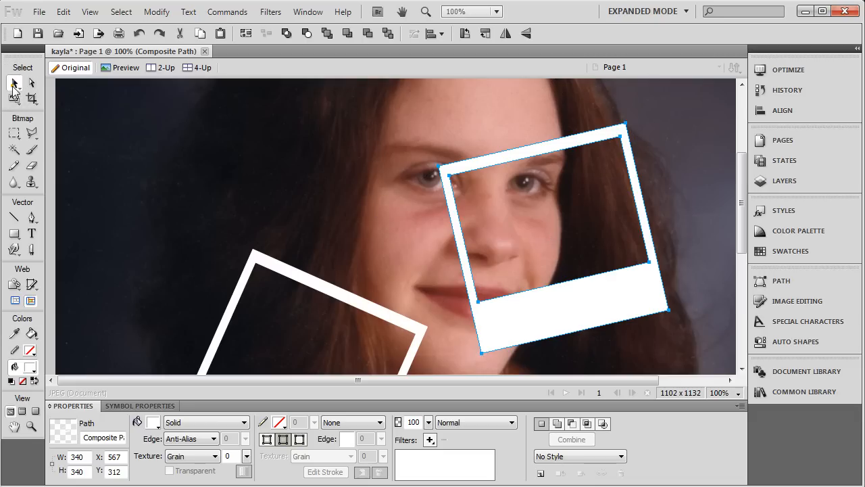
left_click(50, 151)
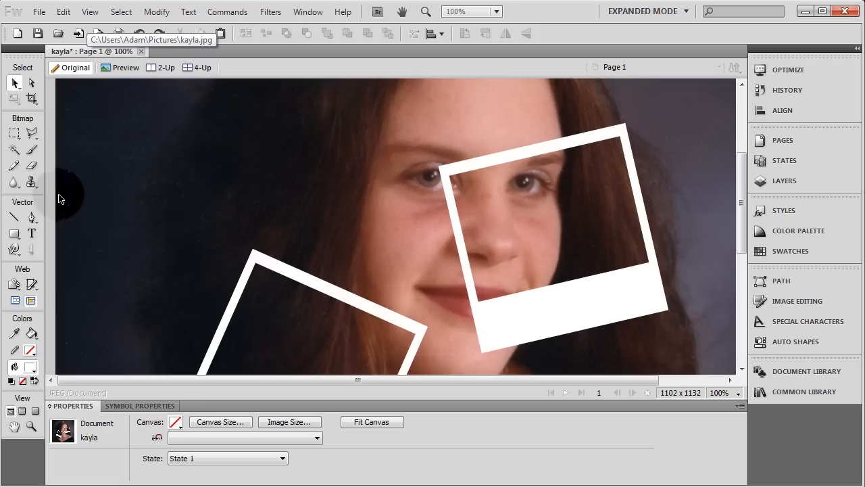
Select the portrait bitmap and trace the second frame's window along its white border with the Polygon Lasso, closing at the starting corner
left_click(269, 156)
scroll(267, 156, "down", 3)
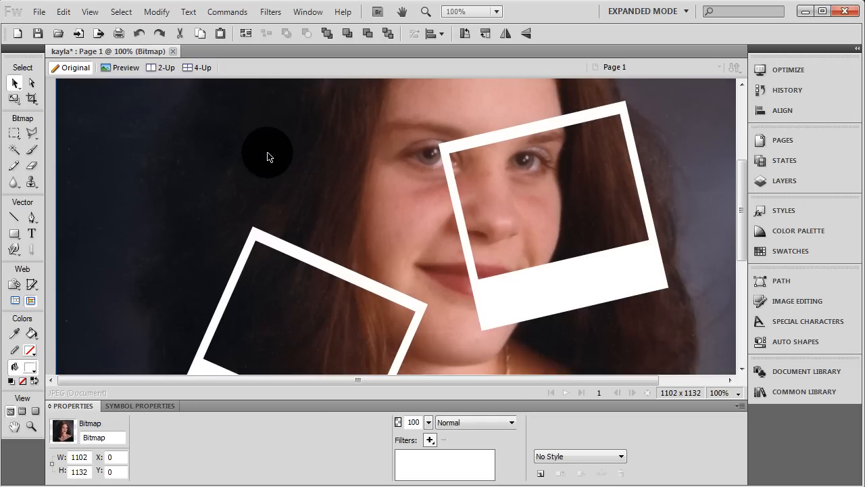
scroll(210, 157, "up", 1)
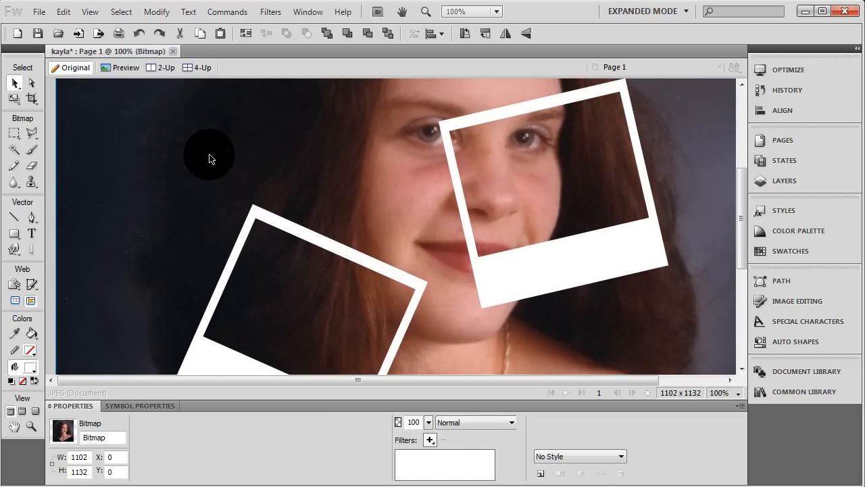
left_click(32, 133)
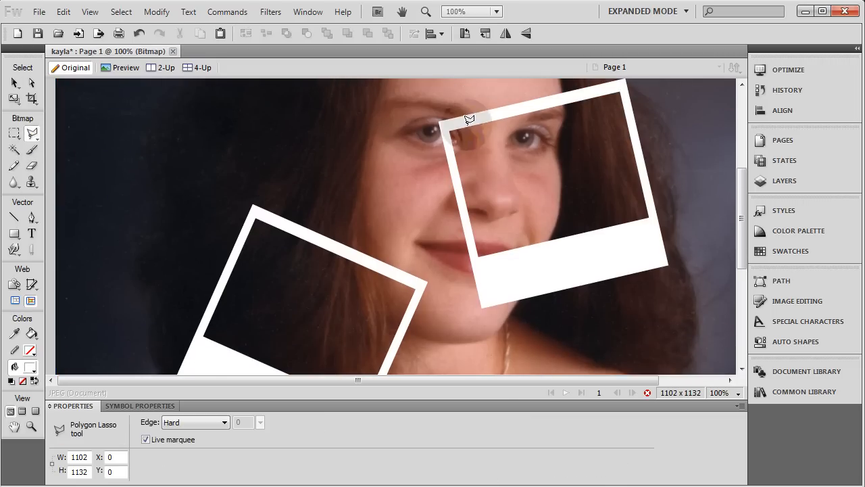
left_click(442, 127)
left_click(622, 90)
left_click(654, 229)
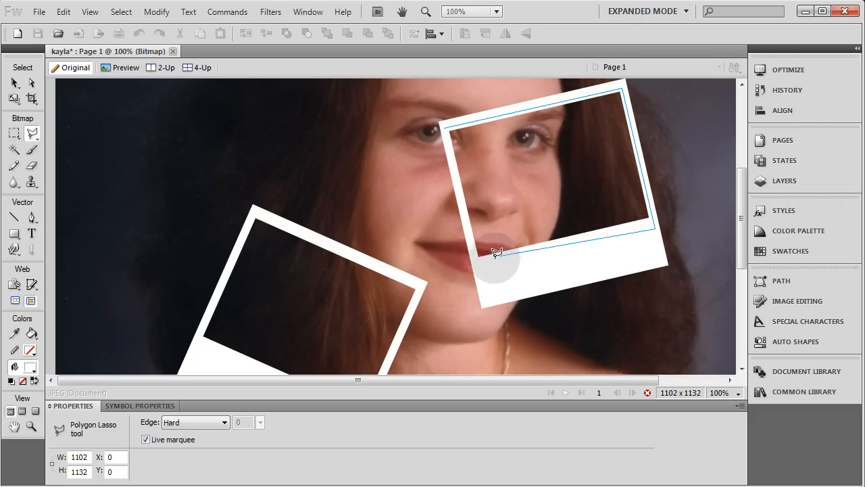
left_click(479, 269)
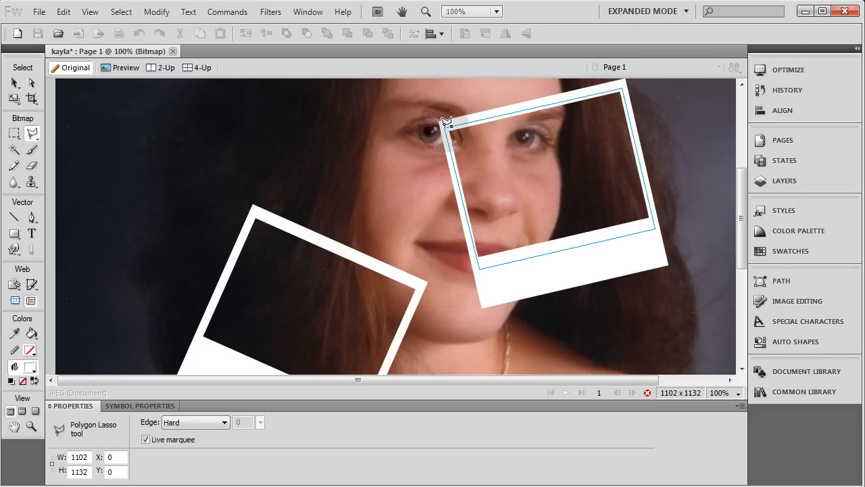
left_click(443, 124)
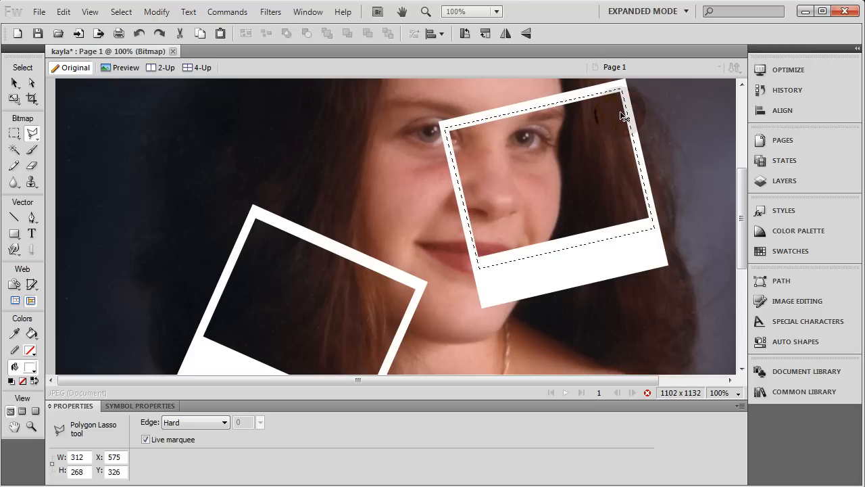
Clear the marquee, then paste a copy of the lassoed face area and move it to X 366, Y 361
left_click(449, 169)
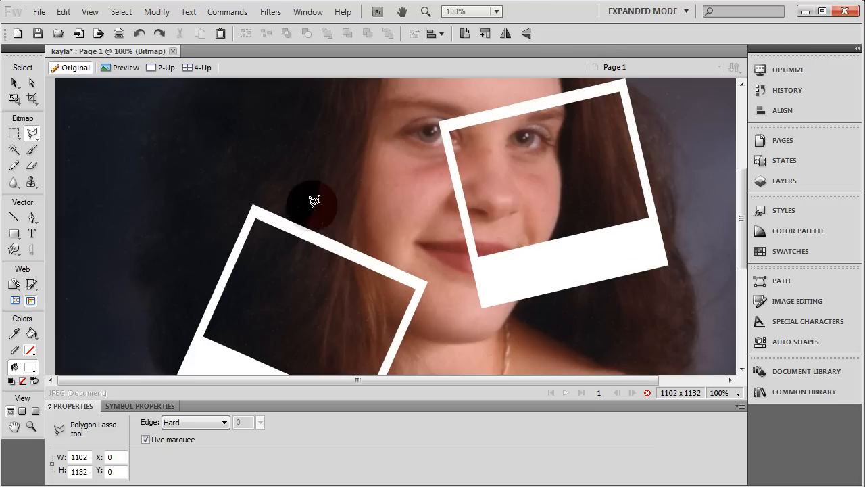
left_click(15, 82)
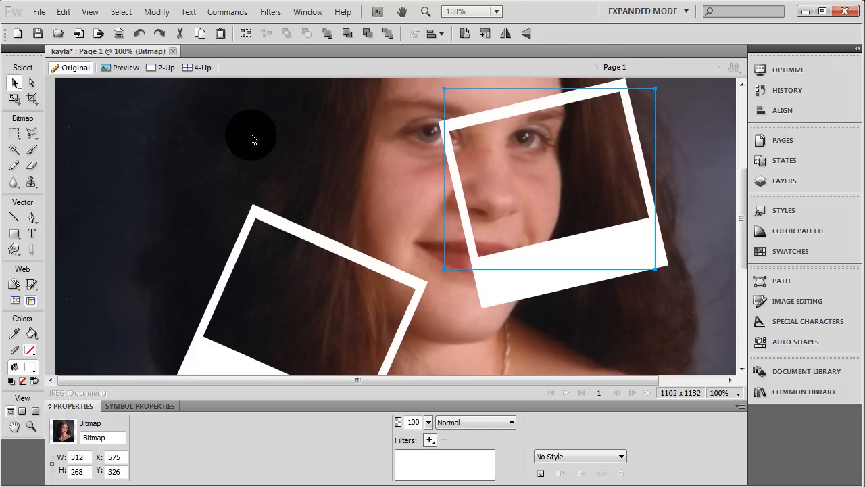
key("ctrl+v")
left_click_drag(534, 195, 393, 196)
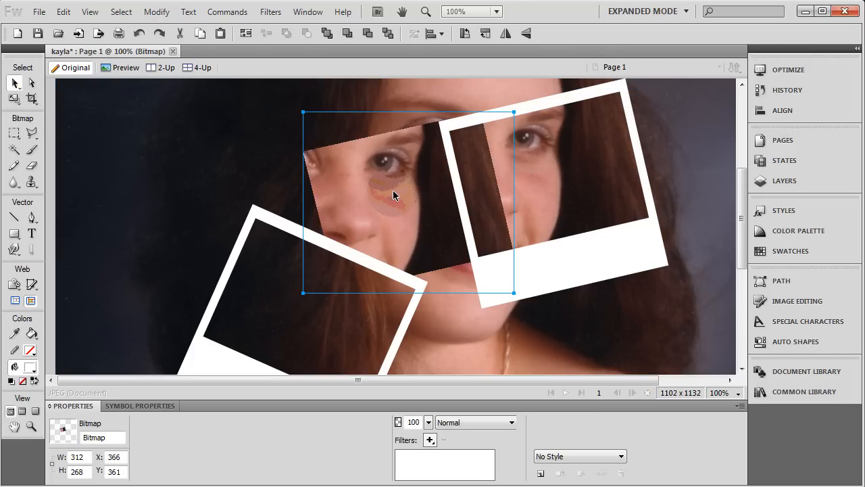
Return the pasted face bitmap to X 575, Y 326 inside the second frame and clear the selection
left_click(407, 188)
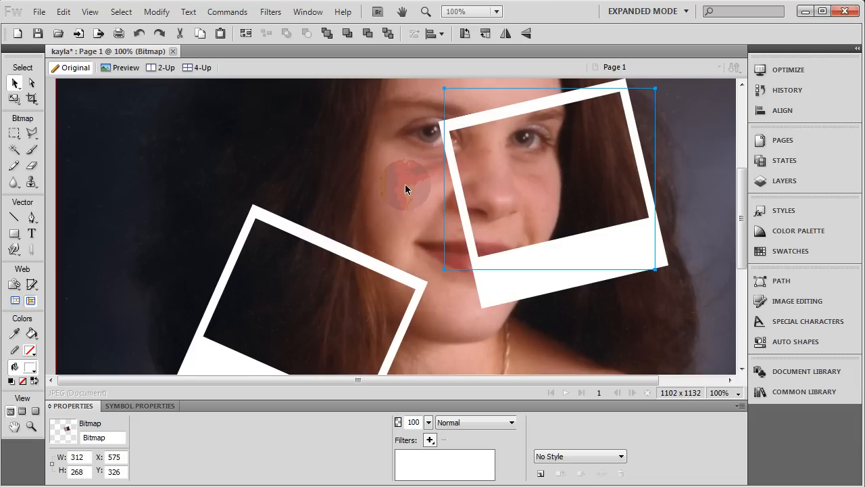
key("ctrl+minus")
left_click(213, 199)
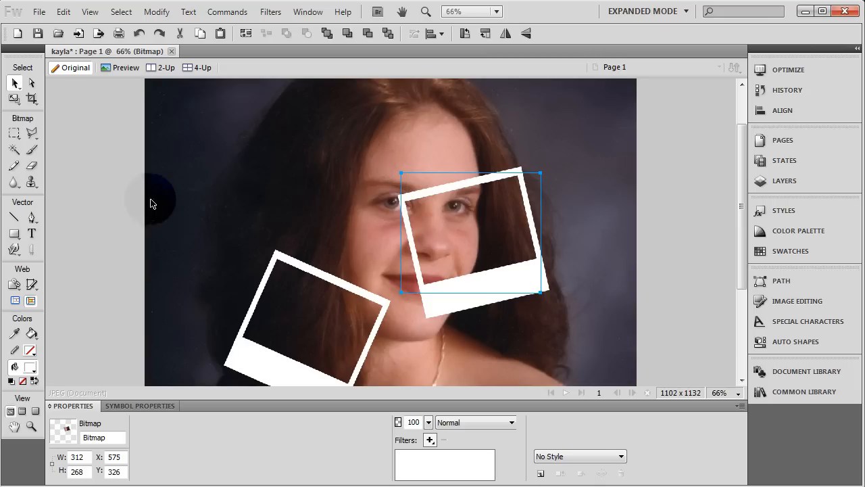
left_click(115, 207)
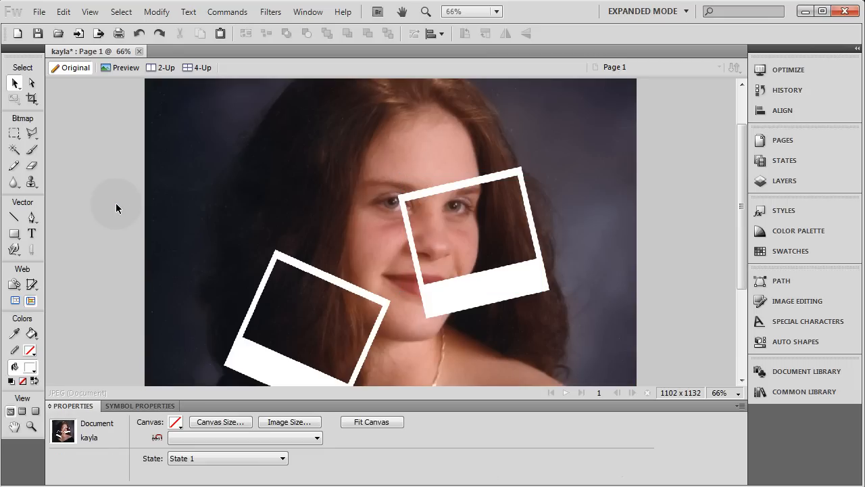
left_click(233, 181)
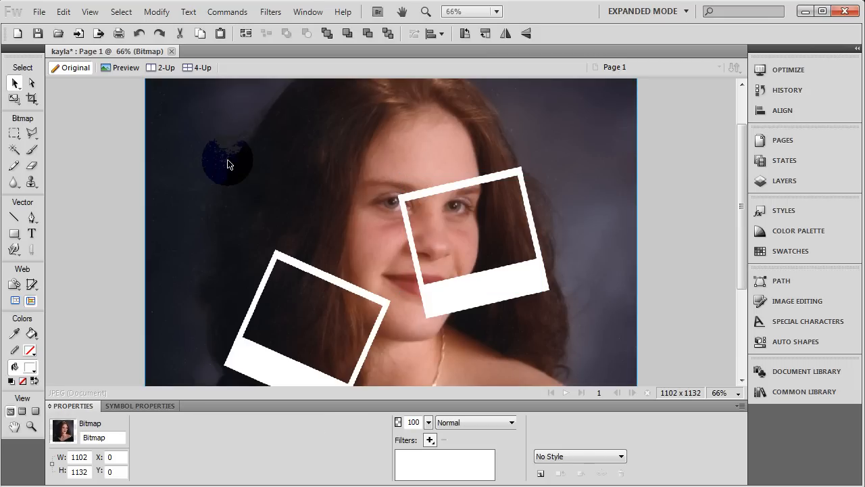
left_click(411, 231)
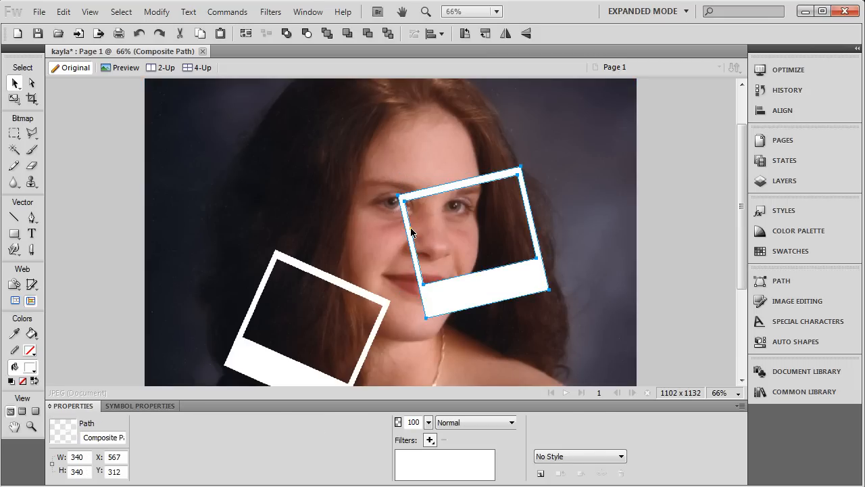
left_click(322, 219)
key("ctrl+d")
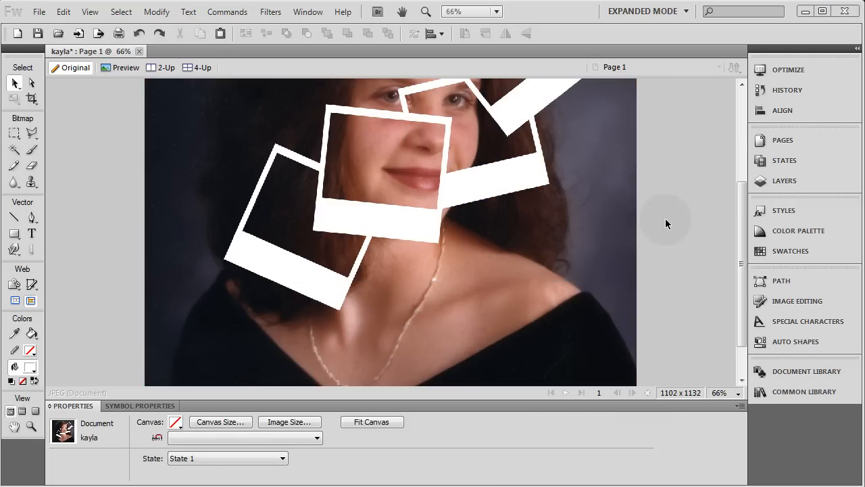
Examine the layer list to see how the bitmaps and composite paths are stacked
left_click(783, 181)
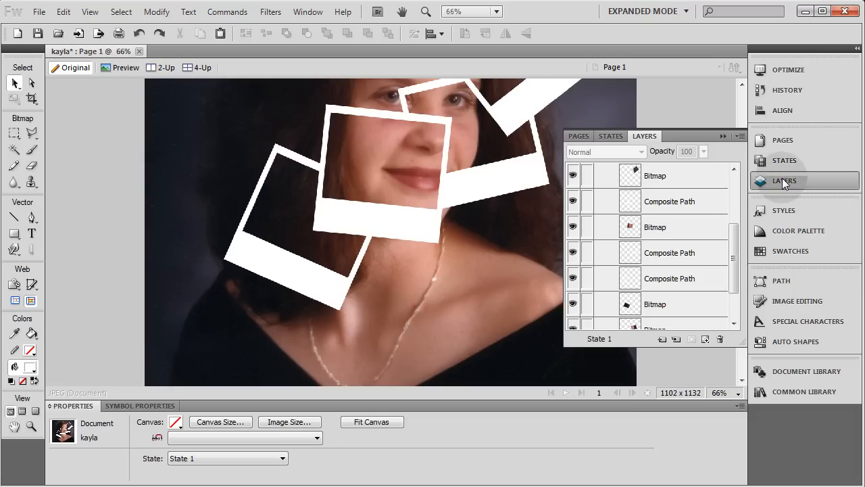
left_click(782, 181)
left_click(304, 12)
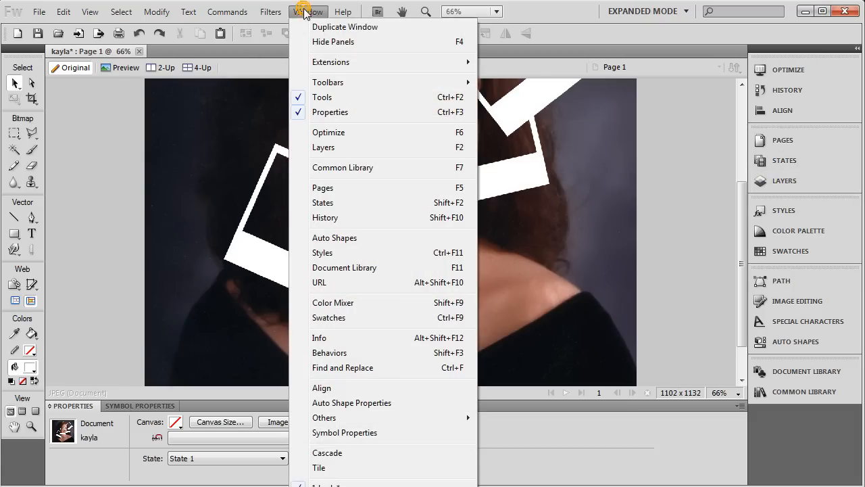
left_click(328, 147)
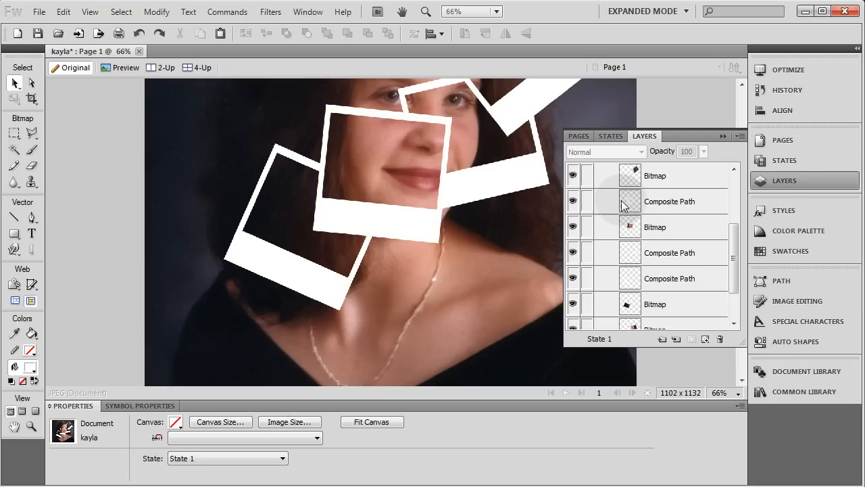
scroll(618, 200, "up", 3)
left_click_drag(735, 207, 732, 248)
scroll(704, 176, "up", 5)
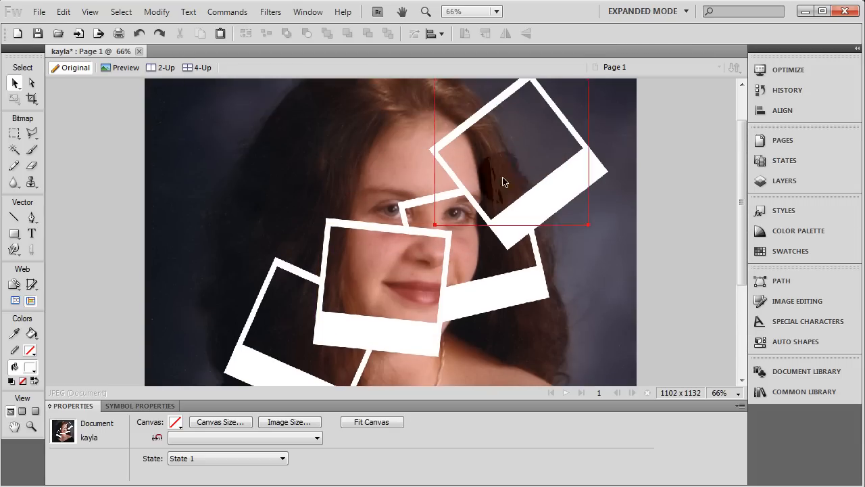
Move the original portrait aside from behind the Polaroids and delete it, leaving nothing selected
left_click_drag(228, 122, 98, 157)
left_click_drag(233, 140, 189, 100)
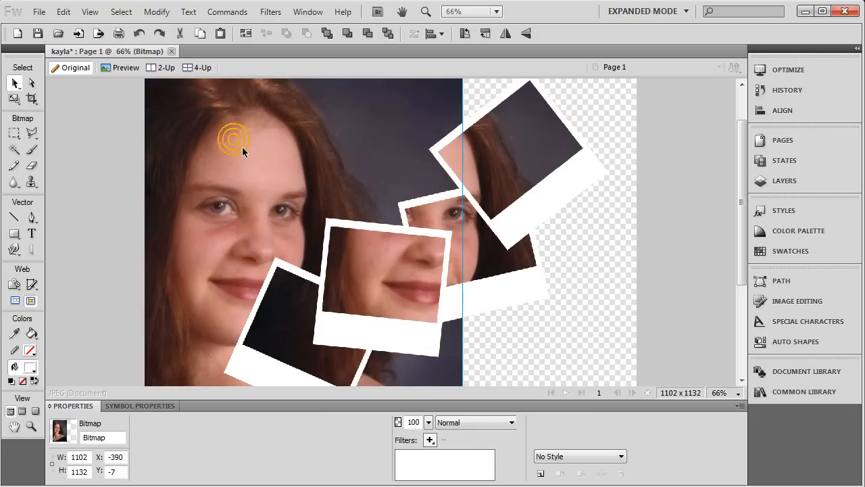
left_click_drag(234, 147, 292, 130)
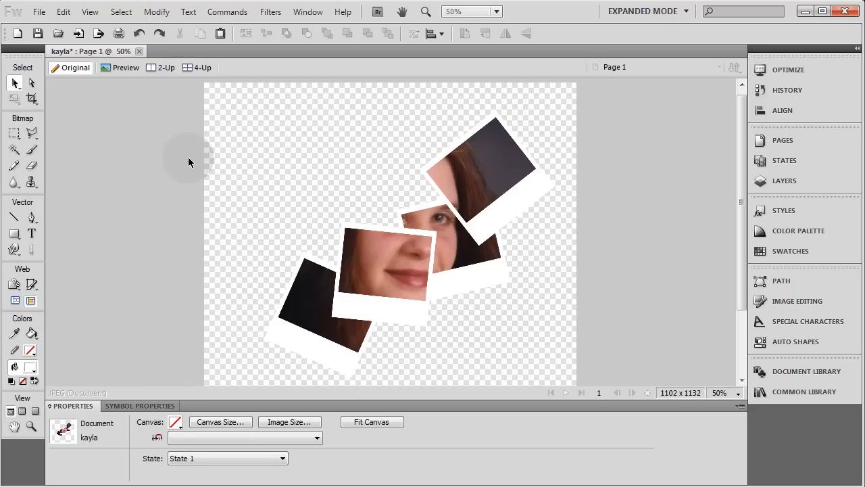
left_click(359, 294)
left_click(365, 166)
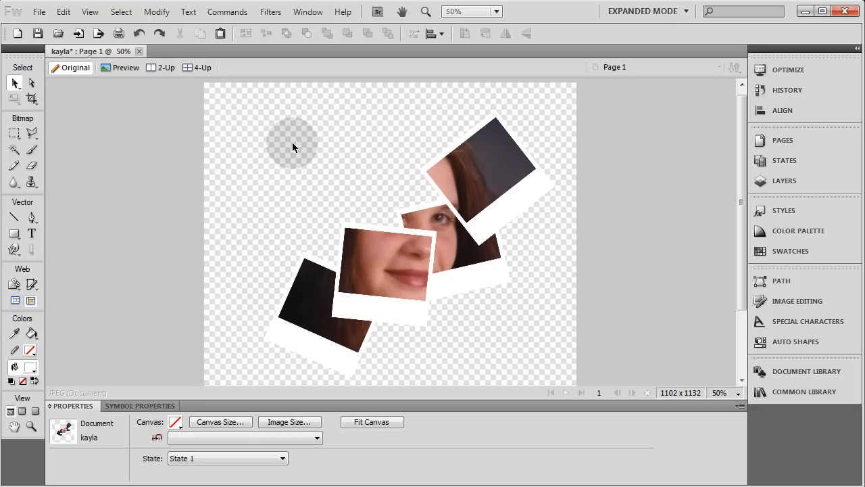
Import the HPIM0689 flower photo as a background at X -187, Y -58, sent behind all the Polaroid frames
left_click(40, 11)
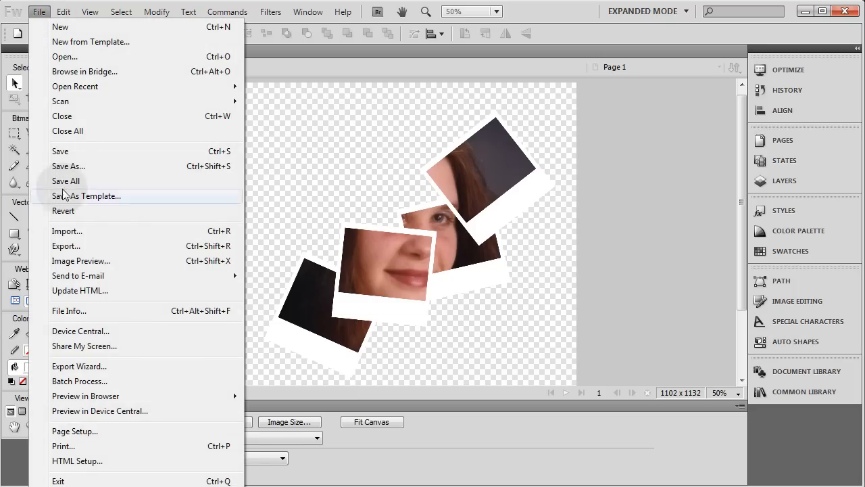
left_click(64, 231)
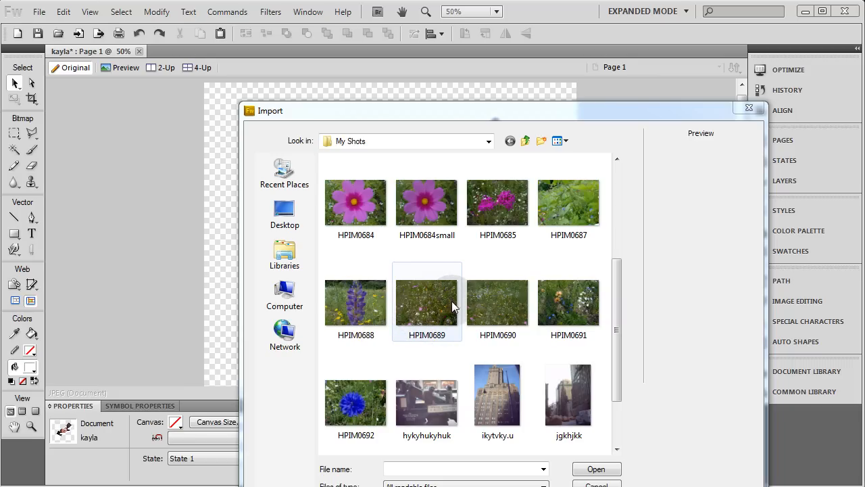
double_click(432, 300)
left_click(198, 82)
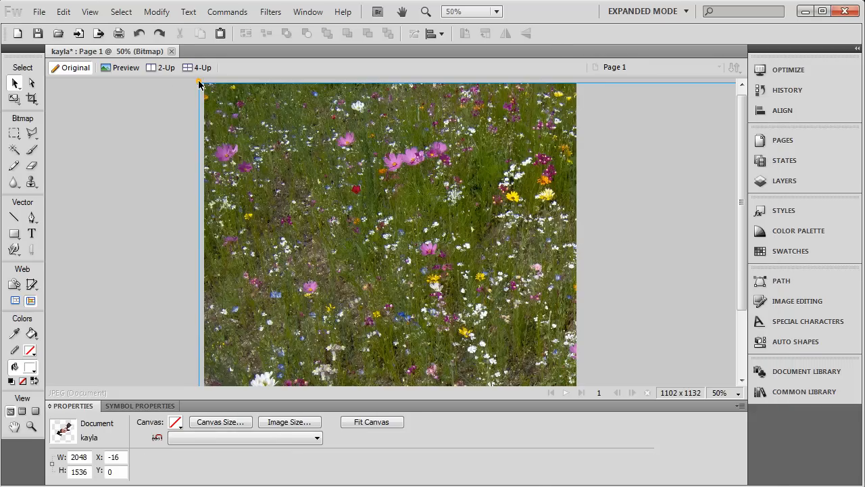
left_click_drag(289, 195, 231, 175)
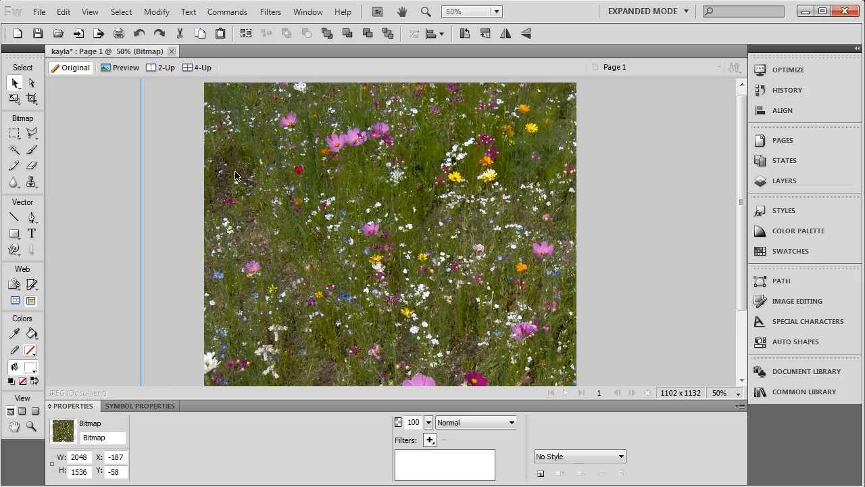
key("ctrl+shift+Down")
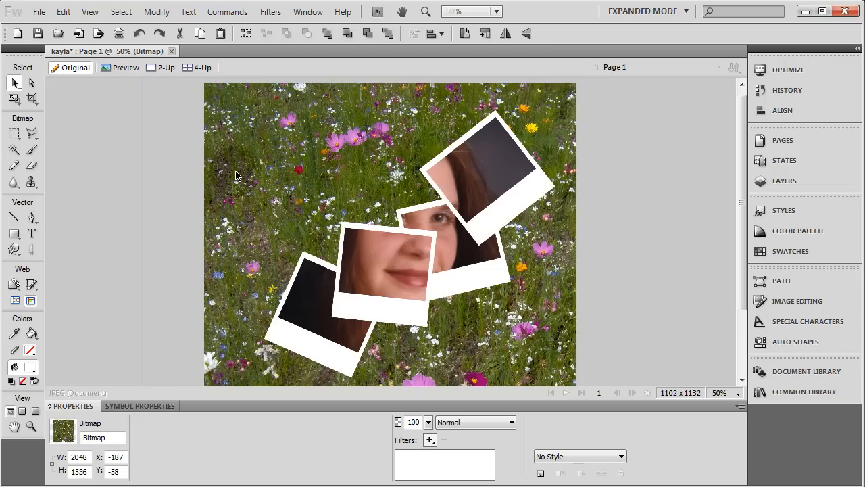
Lock the flower background bitmap, try to move it on the canvas, and unlock it again
left_click(785, 181)
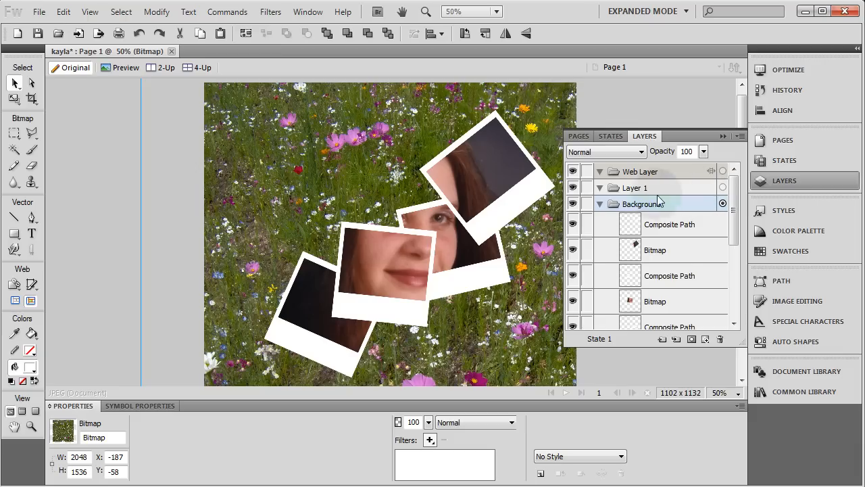
mouse_move(734, 211)
left_mouse_down()
mouse_move(737, 248)
mouse_move(735, 199)
left_mouse_up()
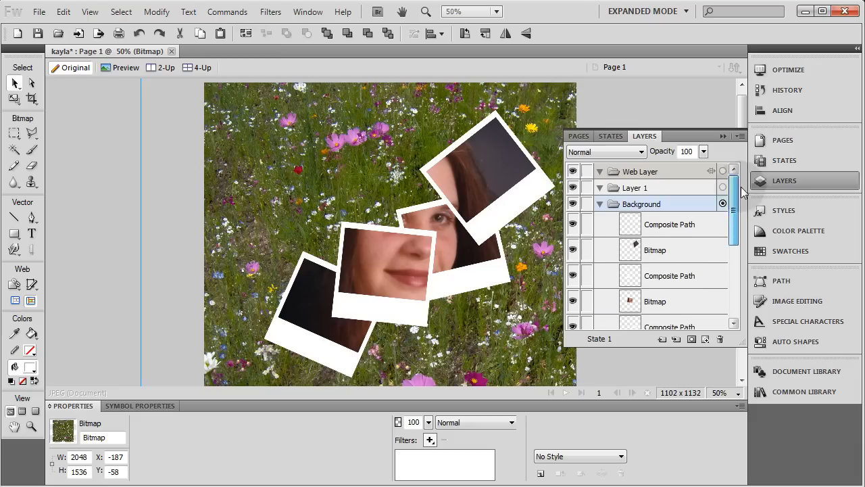
left_click(781, 181)
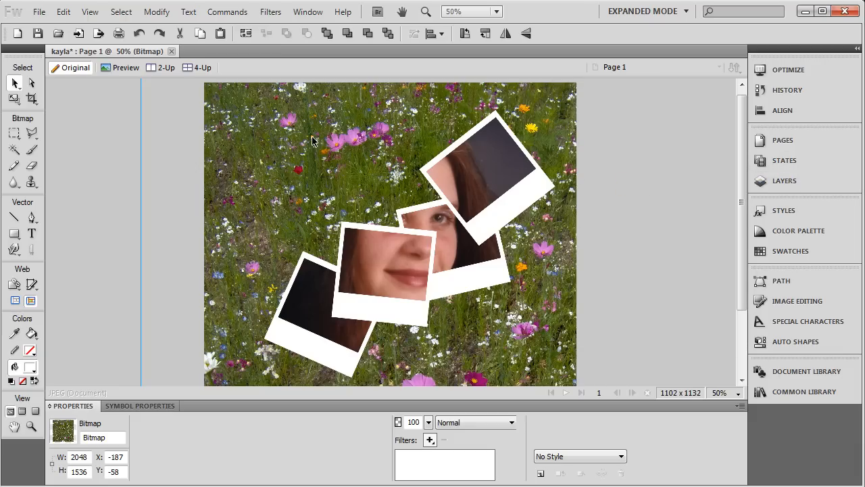
left_click(781, 180)
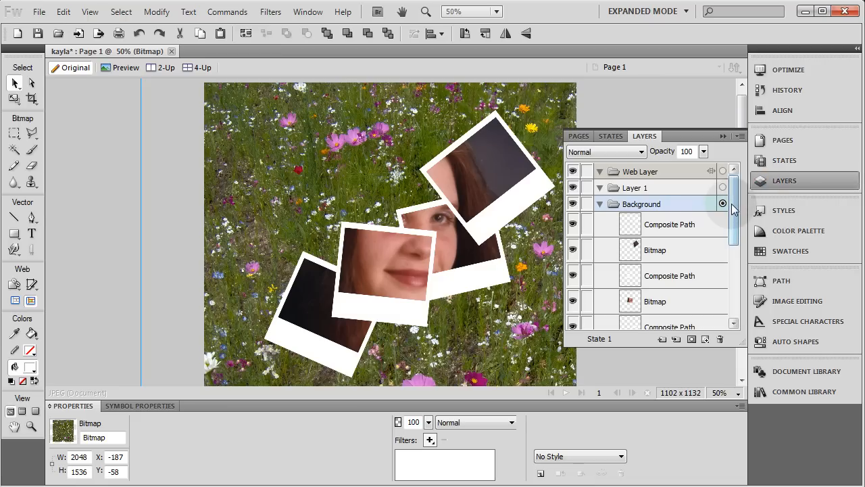
left_click_drag(734, 210, 731, 276)
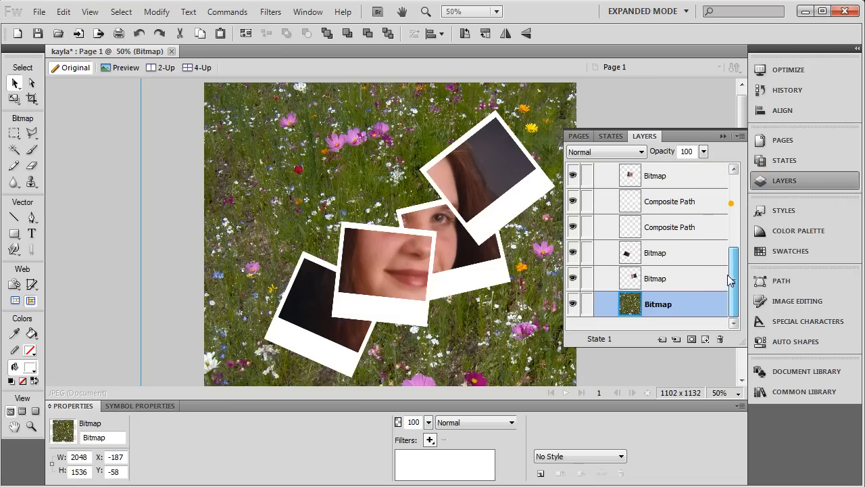
left_click(586, 305)
left_click(294, 179)
left_click_drag(259, 162, 205, 224)
left_click(269, 206)
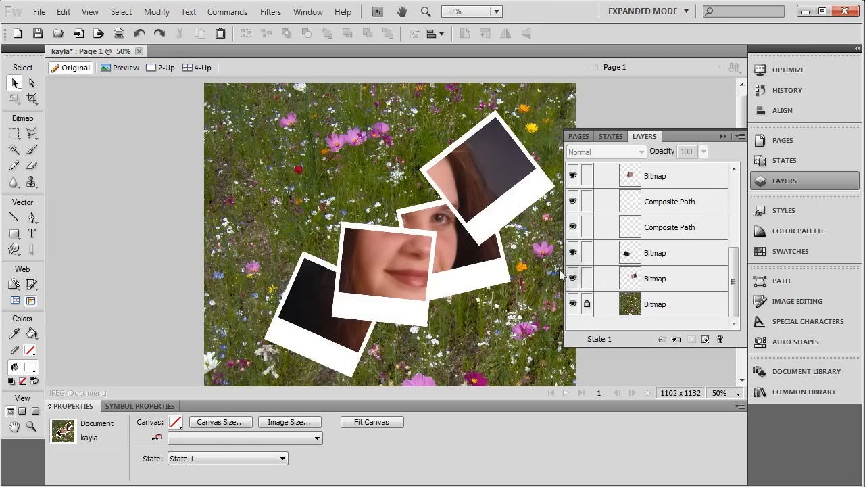
left_click(590, 304)
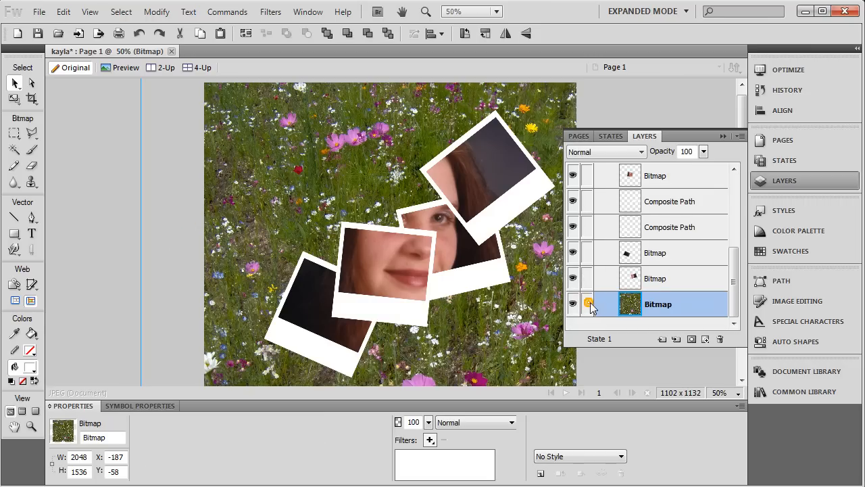
left_click(784, 179)
Group the uppermost Polaroid frame with the photo bitmap inside it
key("ctrl+equal")
key("ctrl+equal")
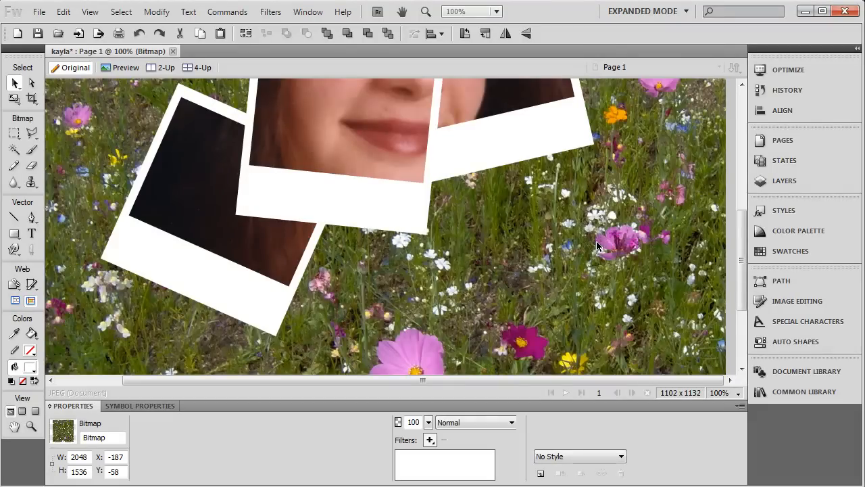
scroll(598, 240, "up", 3)
scroll(598, 240, "down", 1)
scroll(595, 245, "down", 1)
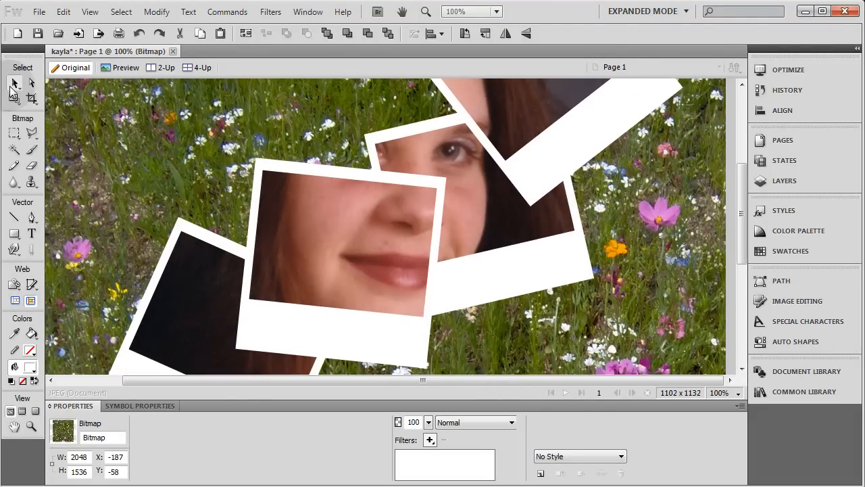
key("ctrl+minus")
left_click(533, 213)
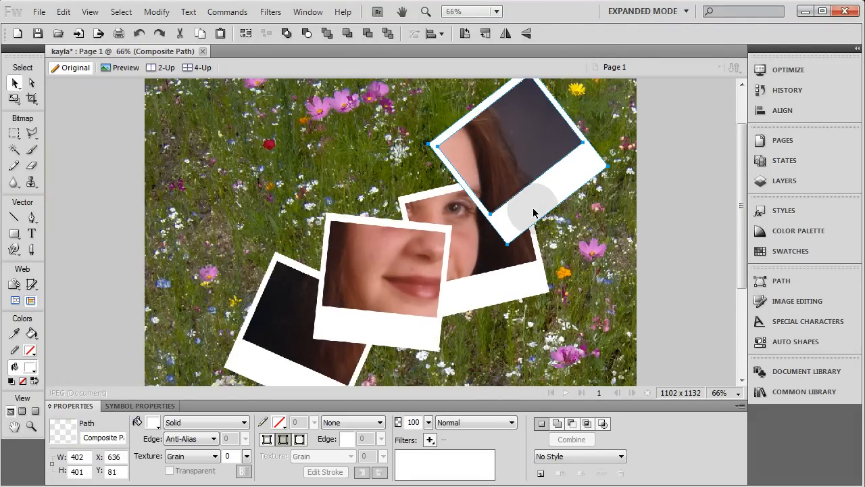
left_click(575, 173)
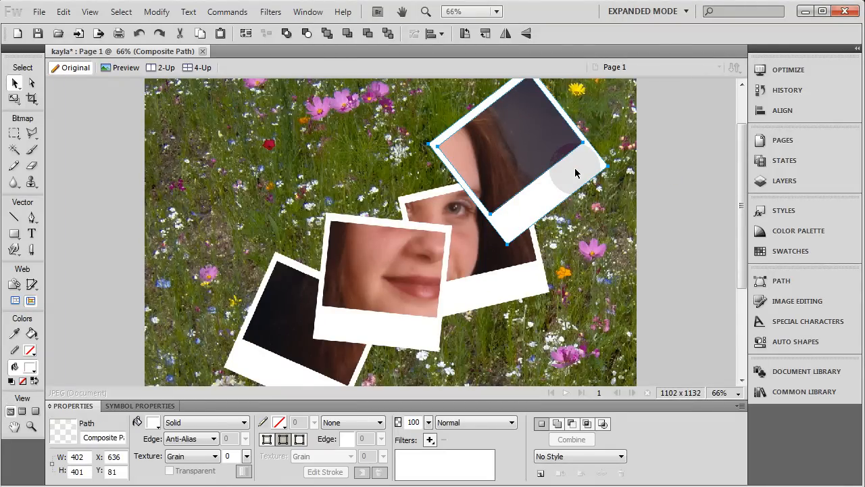
left_click(535, 144, "shift")
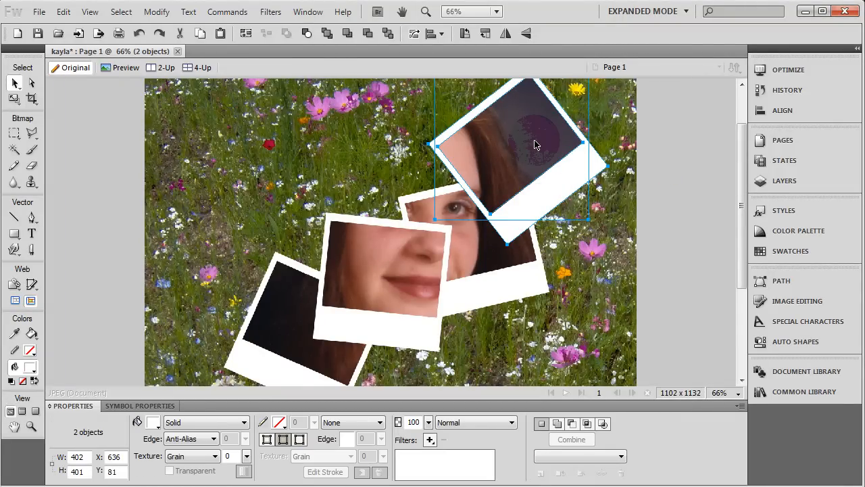
key("ctrl+g")
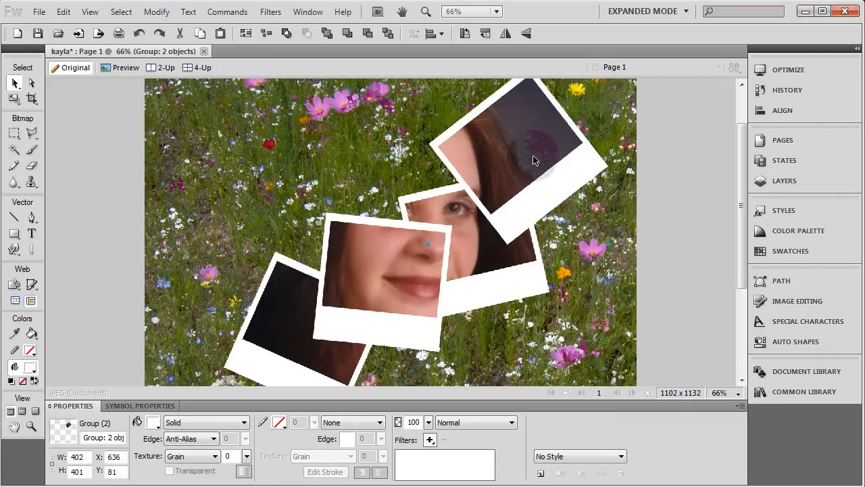
Group the Polaroid frame around the eye with its photo bitmap
left_click(476, 253)
left_click(479, 299, "shift")
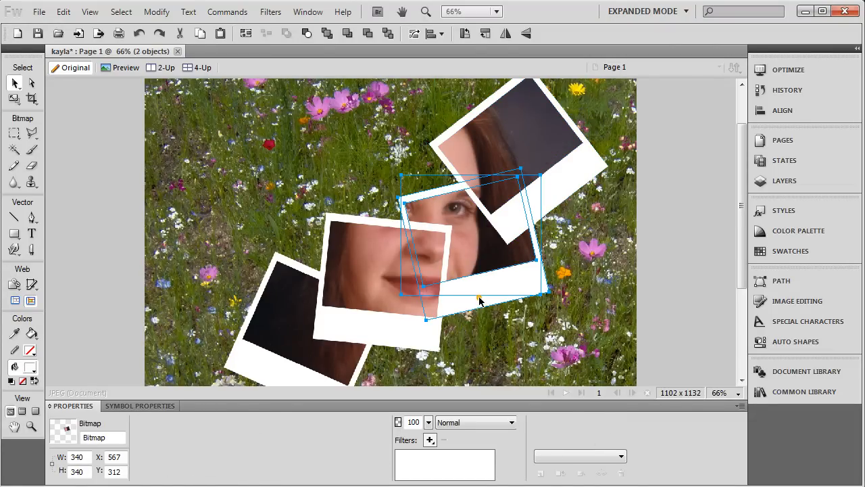
key("ctrl+g")
Group the Polaroid frame around the mouth with its photo bitmap
left_click(396, 271)
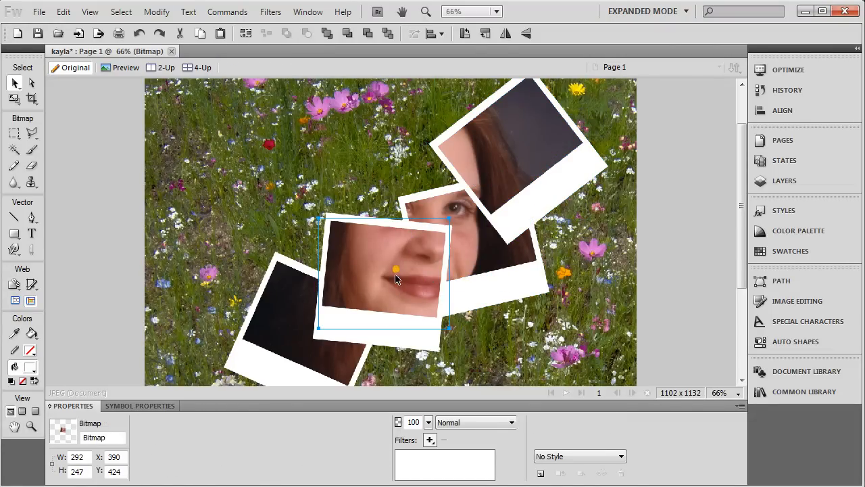
left_click(390, 342, "shift")
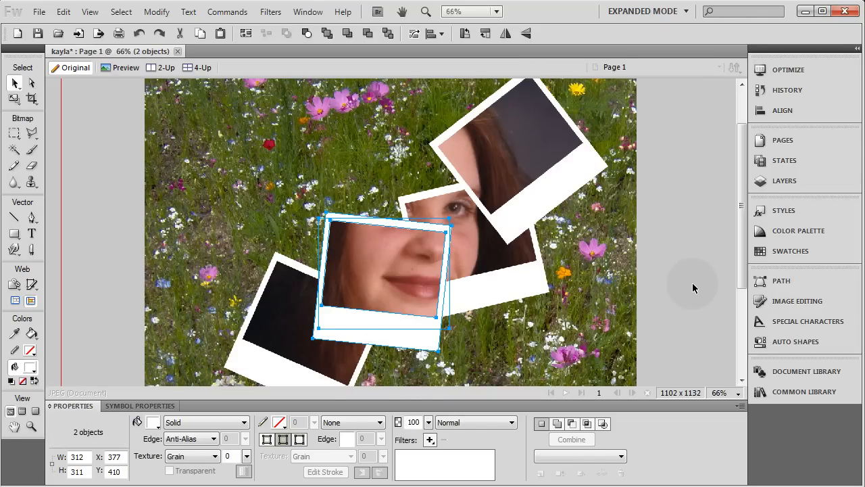
key("ctrl+g")
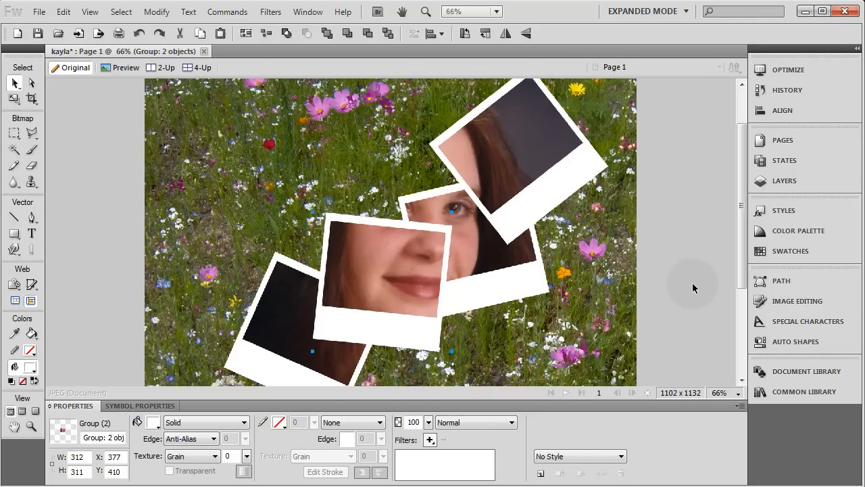
Group the lowest Polaroid frame with the dark hair photo bitmap inside it
left_click(290, 294)
left_click(242, 358, "shift")
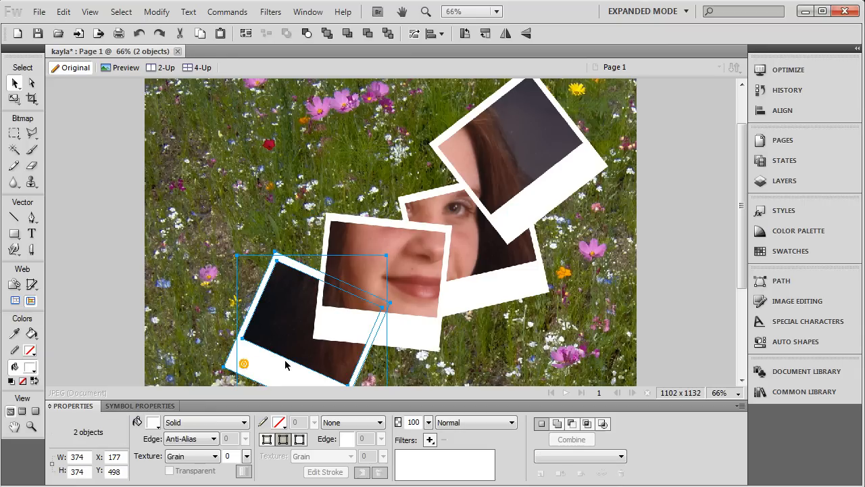
key("ctrl+g")
Select all four Polaroid groups together and apply an Inner Glow filter to them
scroll(338, 341, "down", 1)
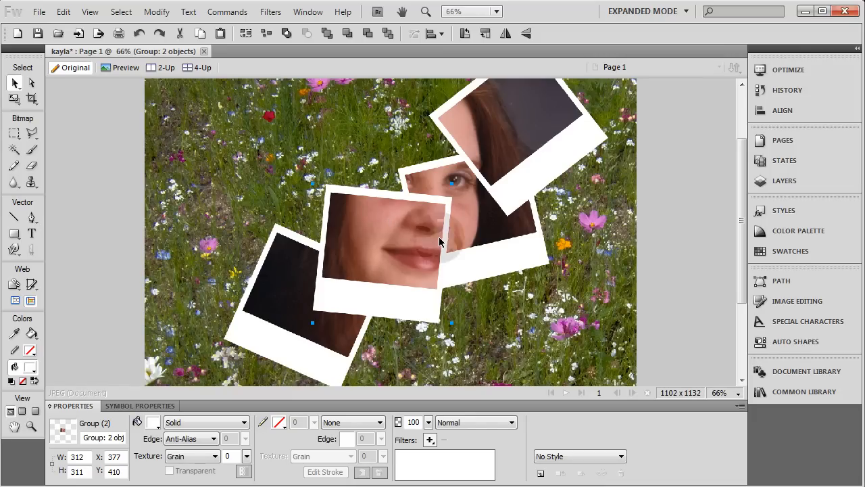
left_click(536, 251, "shift")
left_click(568, 148, "shift")
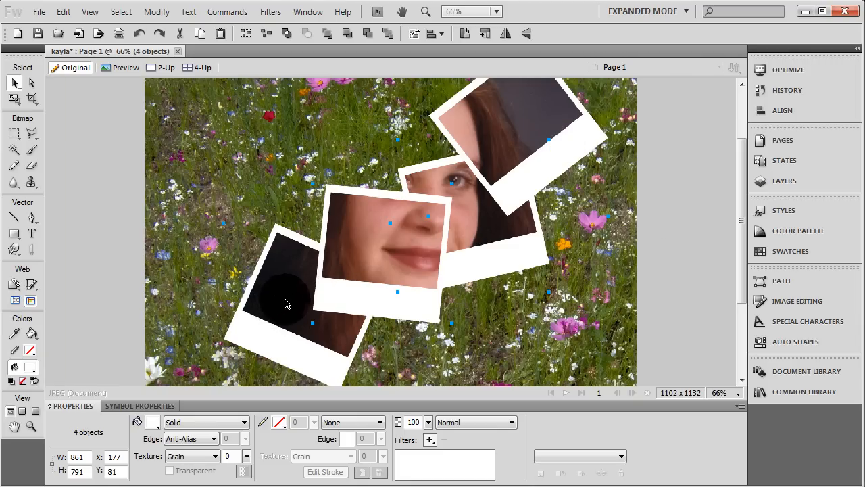
left_click(429, 440)
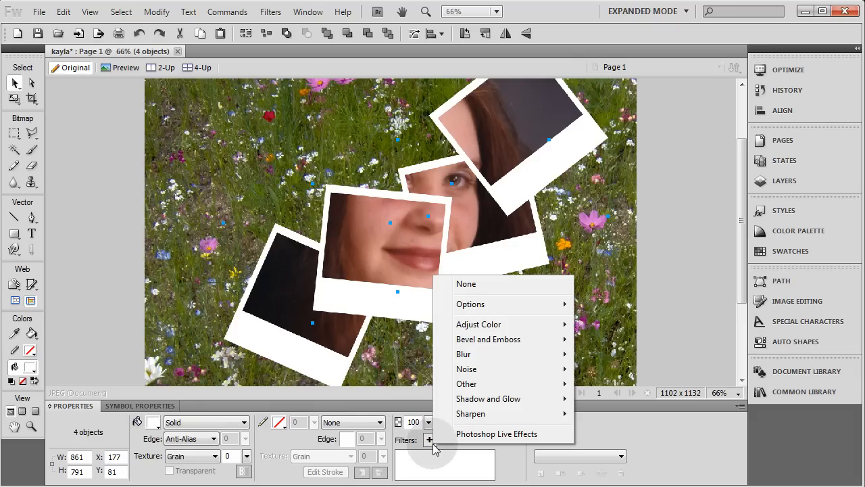
mouse_move(498, 398)
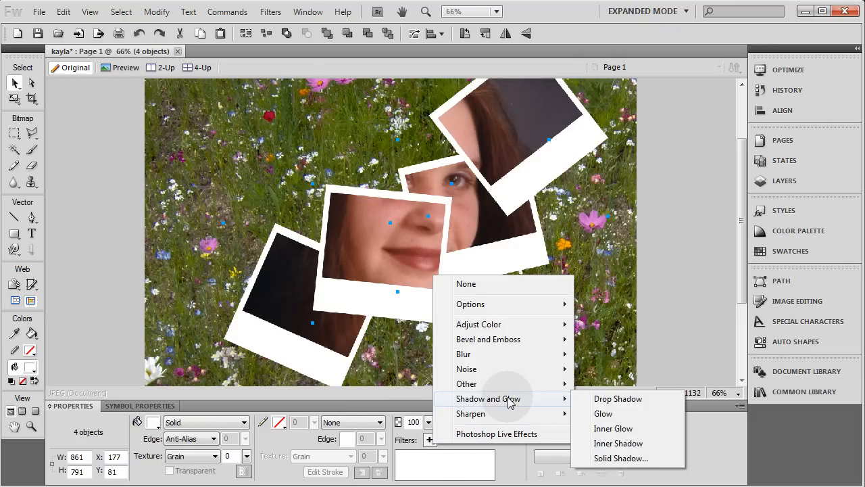
left_click(608, 428)
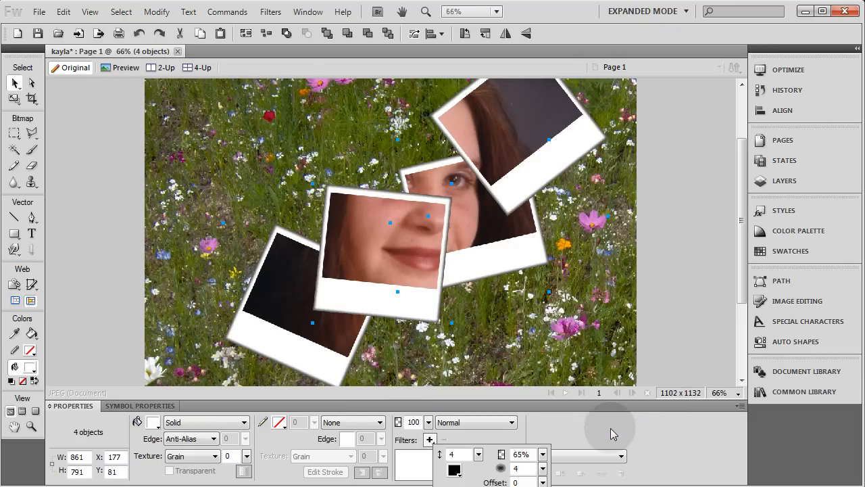
Set the inner glow's width to 2, opacity to 40% and softness to 5
left_click_drag(479, 457, 480, 469)
left_click(480, 455)
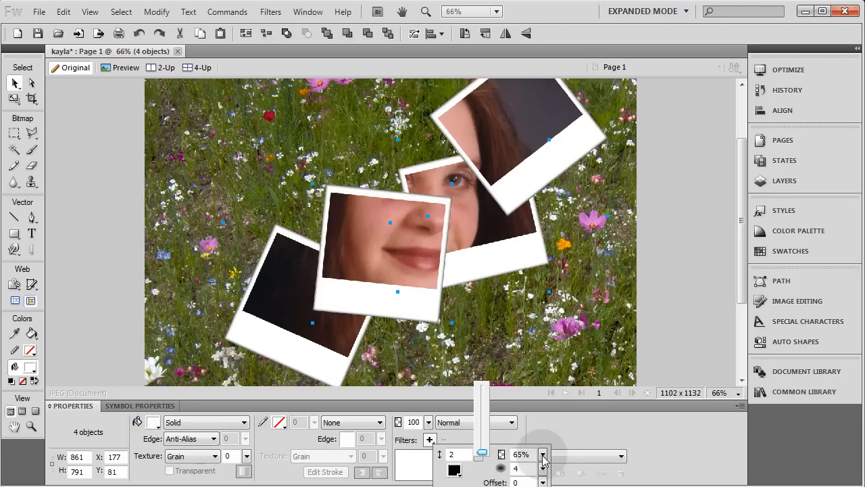
left_click(543, 460)
left_click_drag(544, 467, 543, 469)
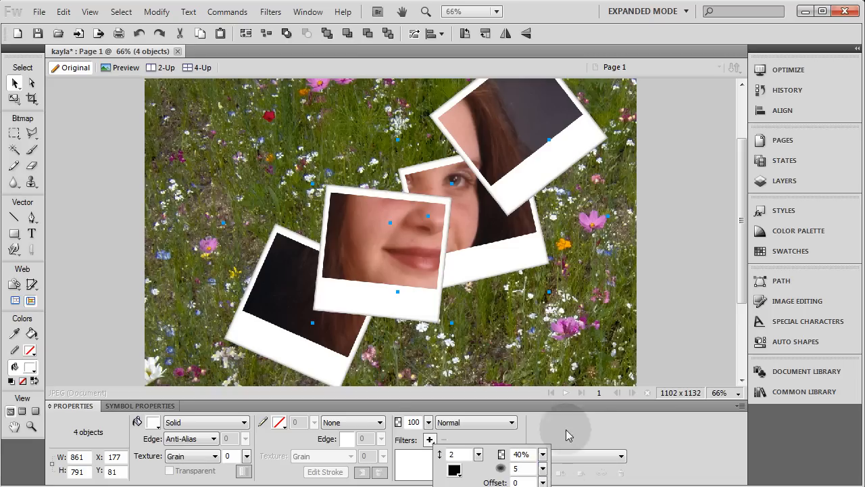
left_click(536, 188)
Reselect all four Polaroid groups at 100% magnification and add a Drop Shadow filter to them
key("ctrl+1")
scroll(369, 311, "down", 4)
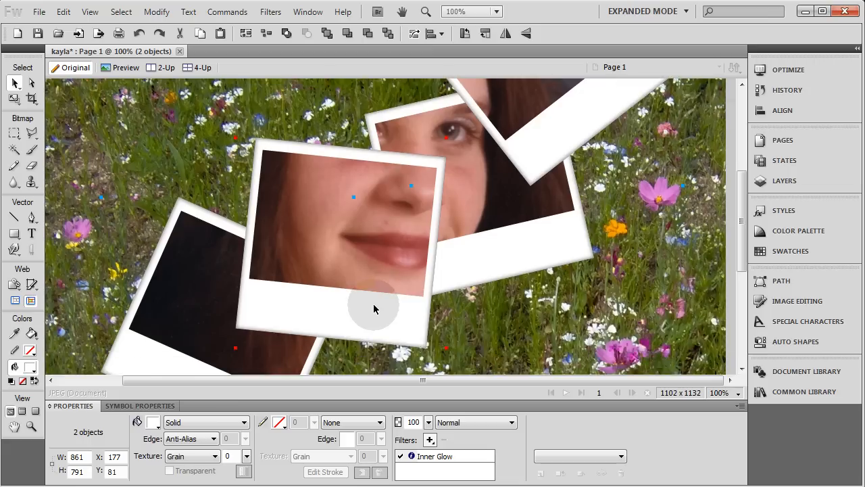
left_click(197, 299)
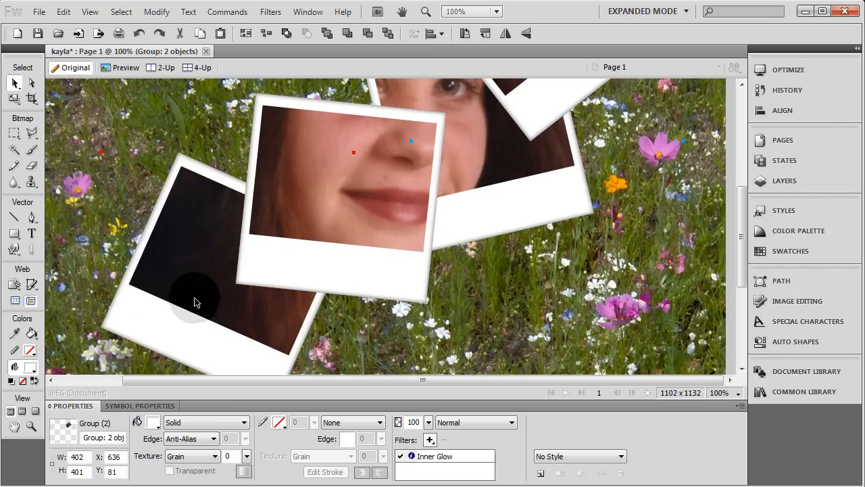
left_click(341, 319)
left_click(206, 309)
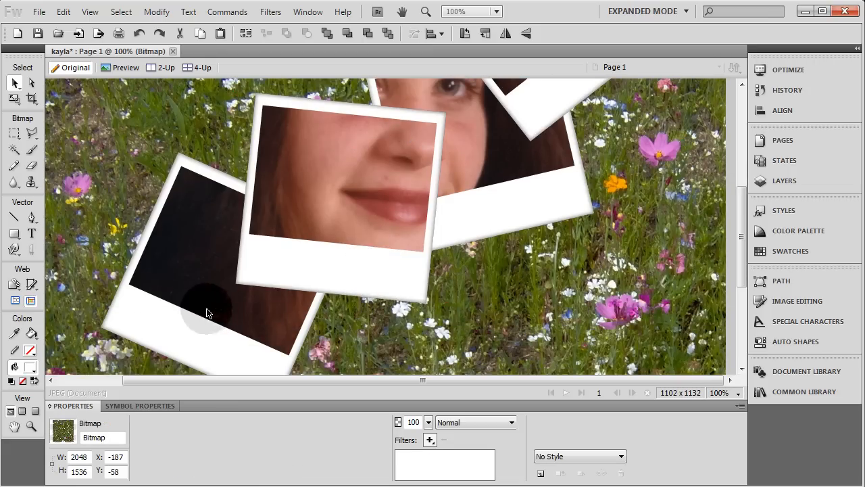
left_click(342, 210, "shift")
left_click(563, 93, "shift")
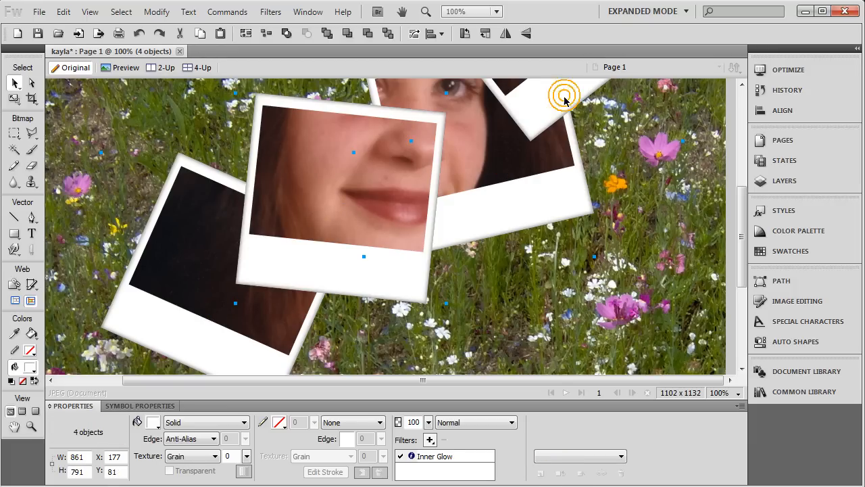
left_click(430, 440)
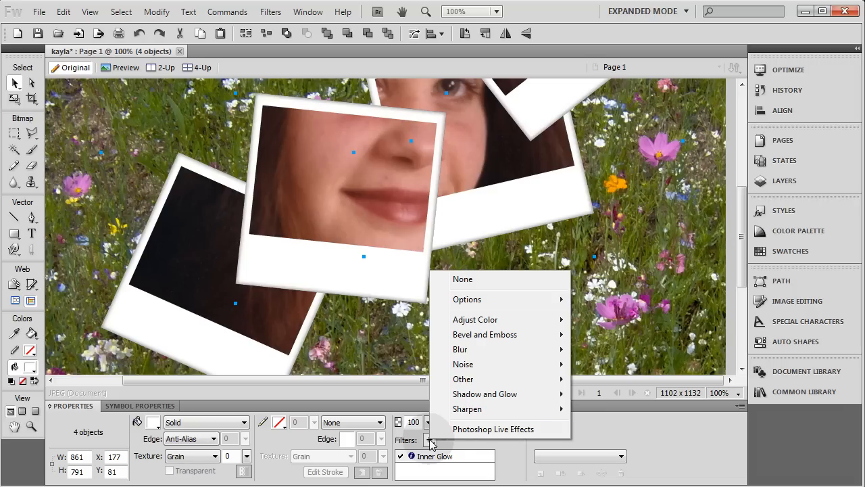
mouse_move(502, 394)
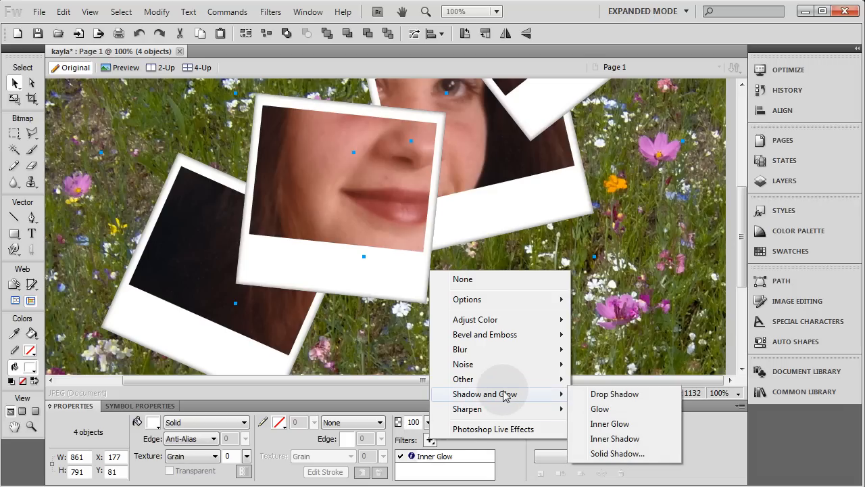
left_click(624, 396)
Adjust the drop shadow's opacity and shorten its distance on the four Polaroid groups
left_click_drag(538, 451, 526, 368)
left_click(476, 451)
left_click_drag(477, 453, 477, 459)
left_click(593, 286)
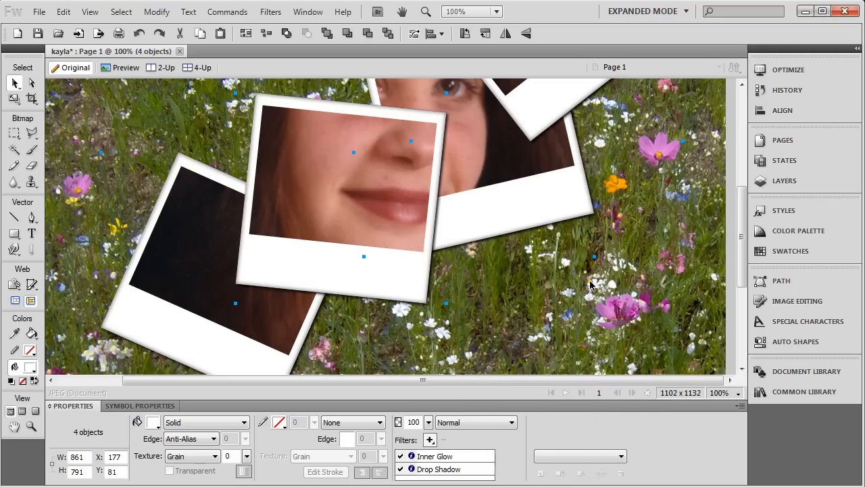
Deselect the Polaroids, collapse the object properties, and inspect the glow and shadow edges across the whole collage
left_click(586, 286)
scroll(583, 284, "down", 3)
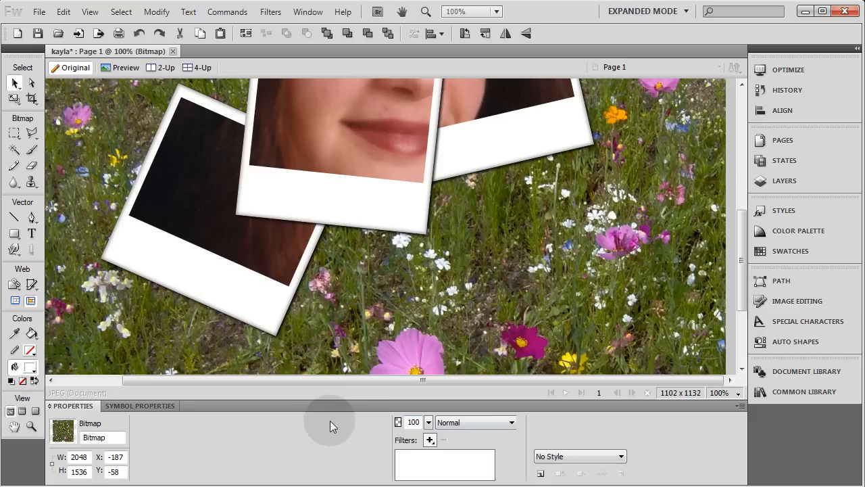
left_click(362, 405)
scroll(501, 365, "up", 5)
scroll(501, 365, "up", 2)
scroll(560, 365, "up", 3)
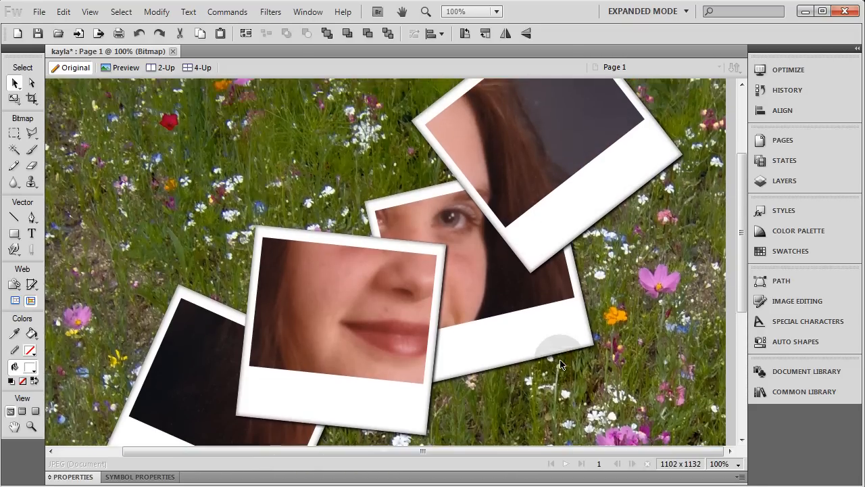
scroll(560, 365, "down", 4)
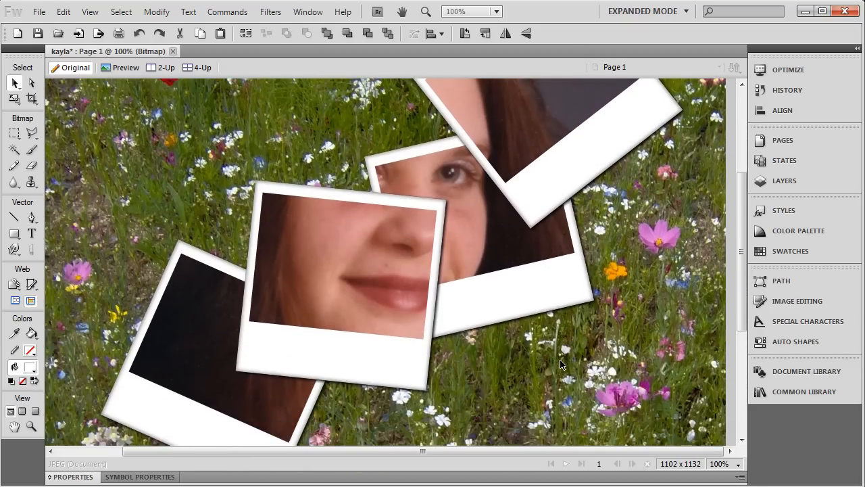